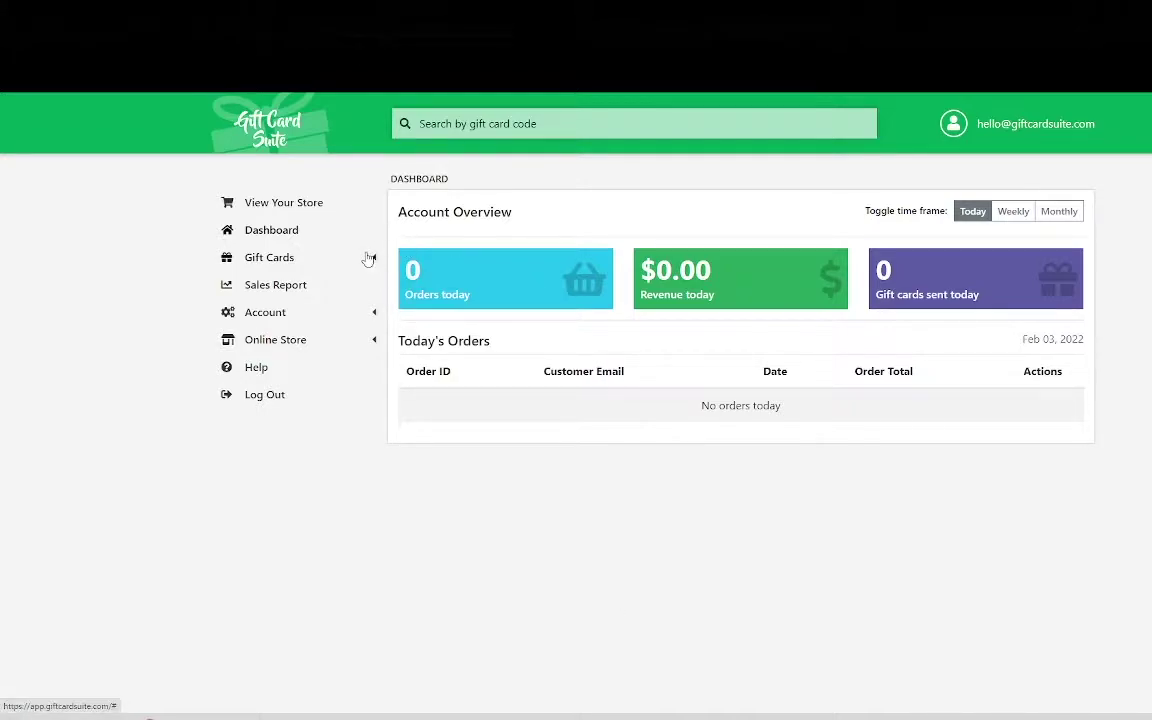
- Expand the Gift Cards menu in the sidebar to show its tasks
left_click(316, 259)
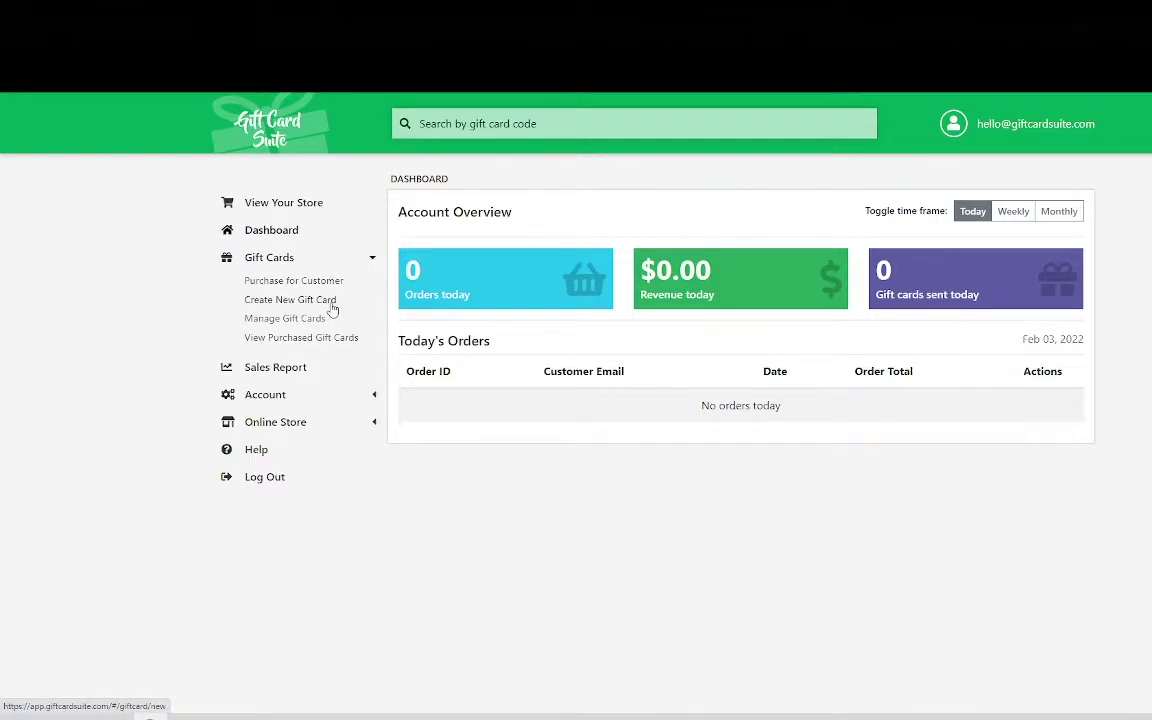
- Open the Create a Gift Card form and enter 'Happy Birthday' as its name
left_click(332, 304)
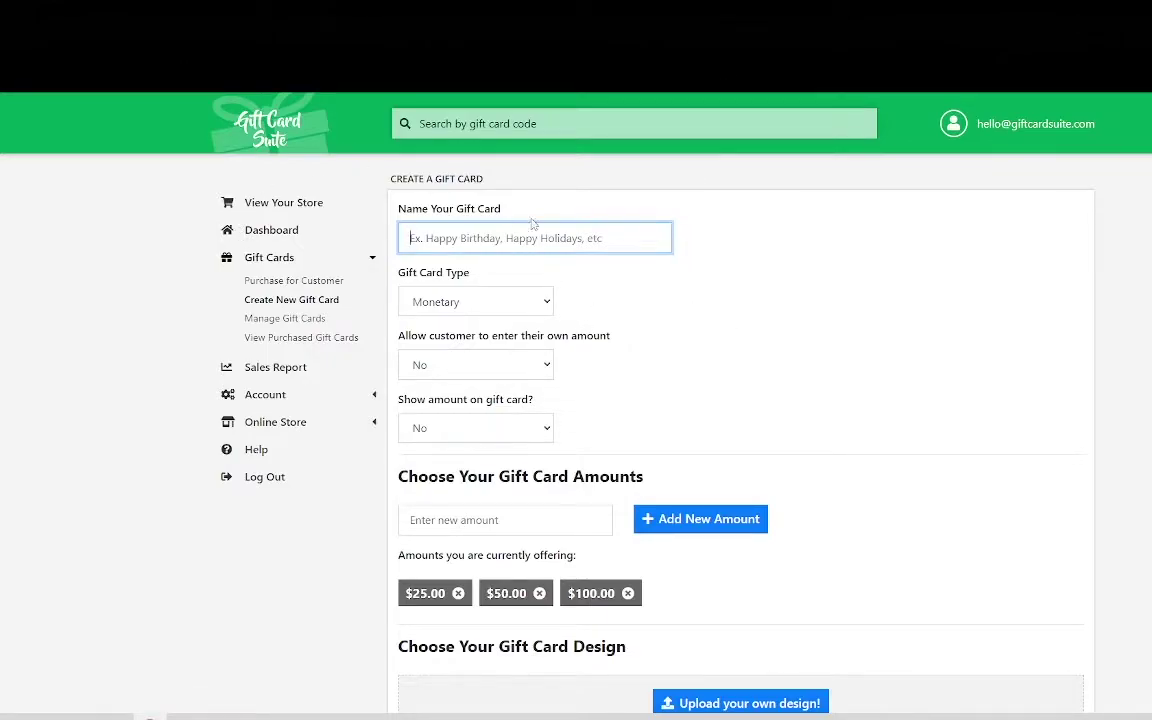
scroll(533, 224, "down", 10)
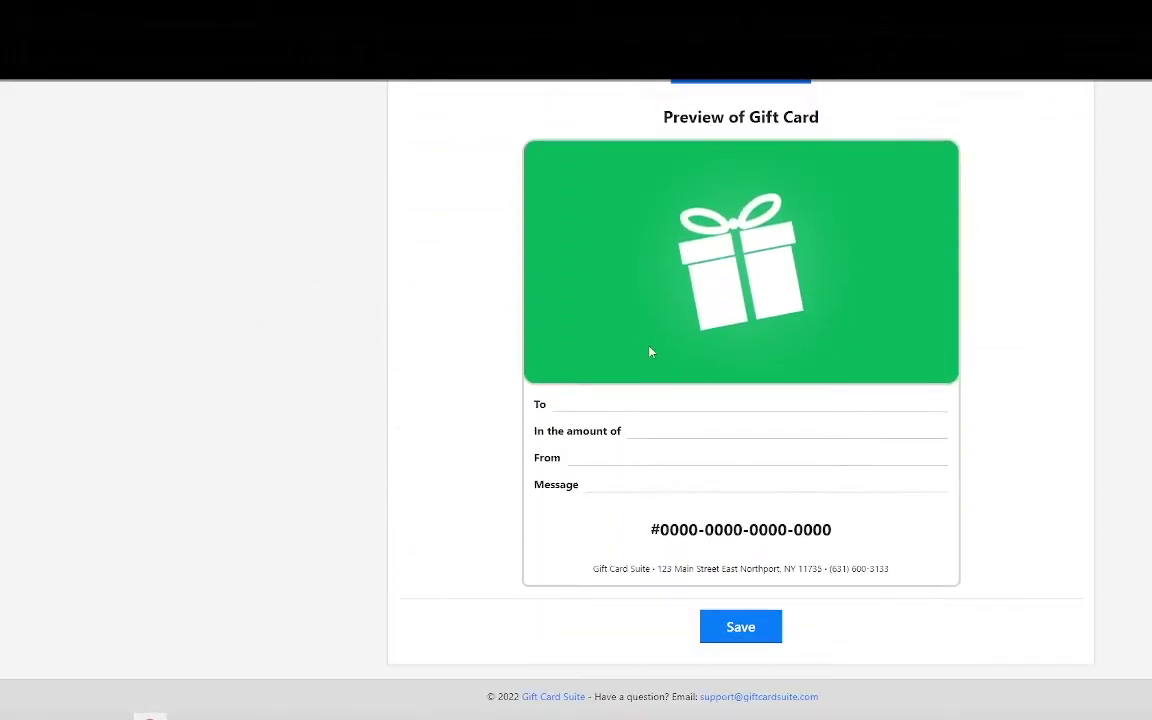
scroll(1002, 685, "up", 10)
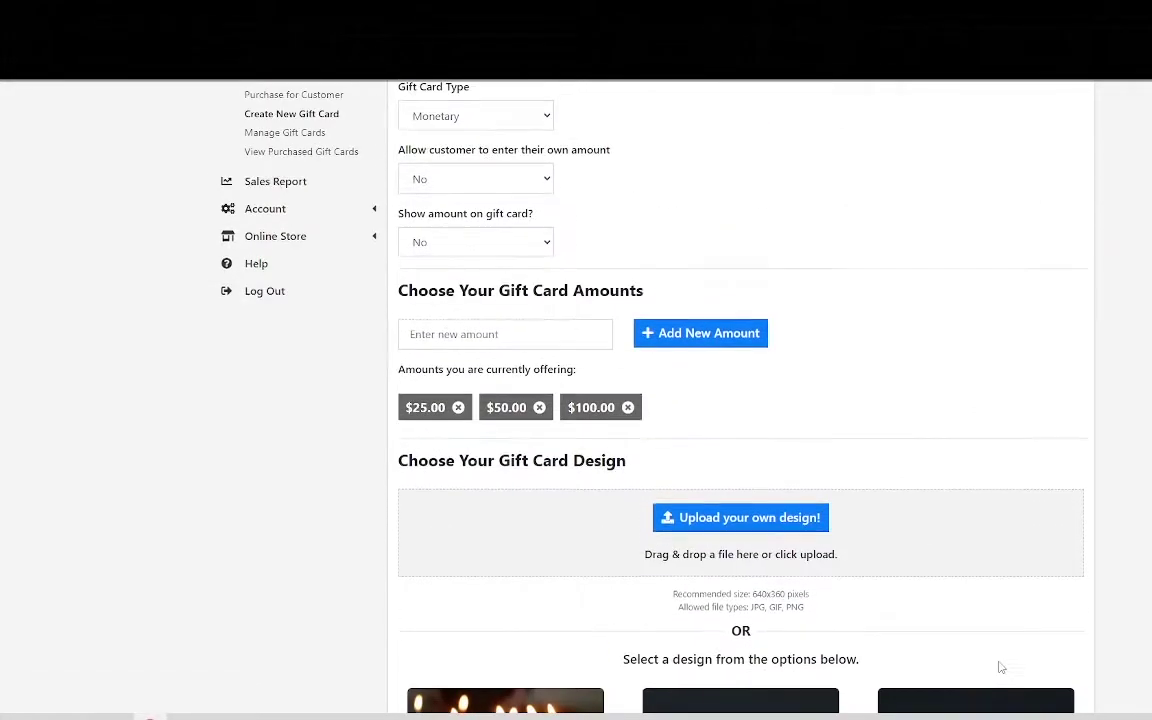
scroll(995, 640, "up", 3)
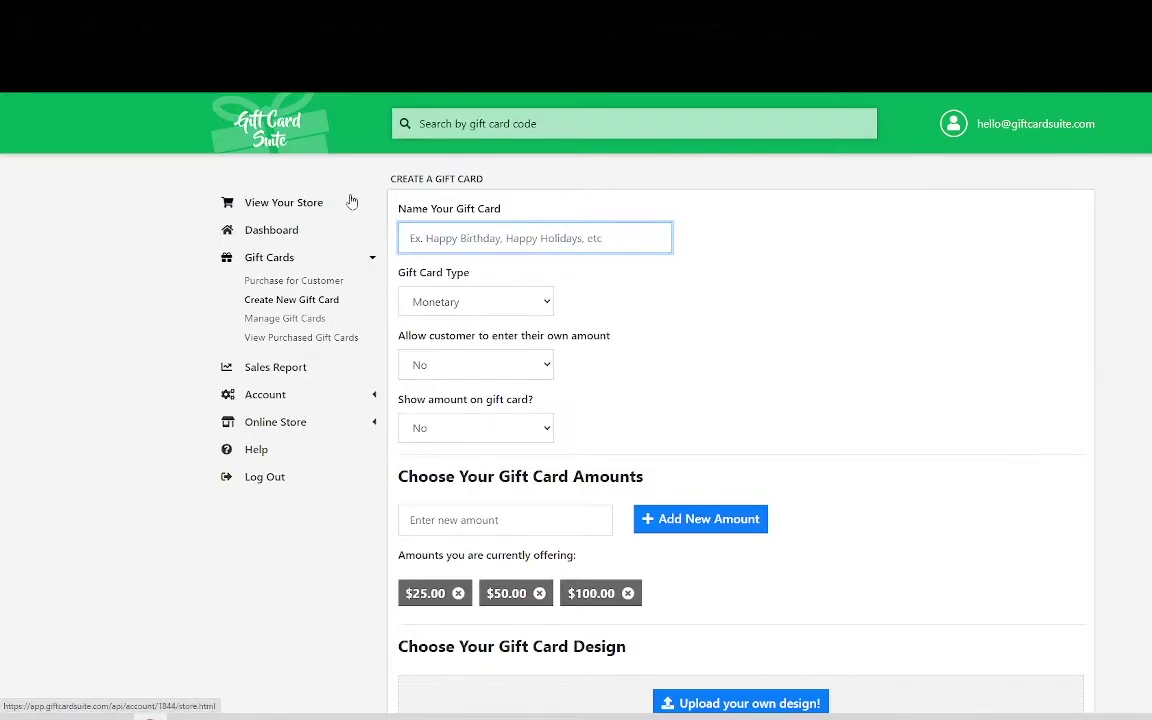
type("H")
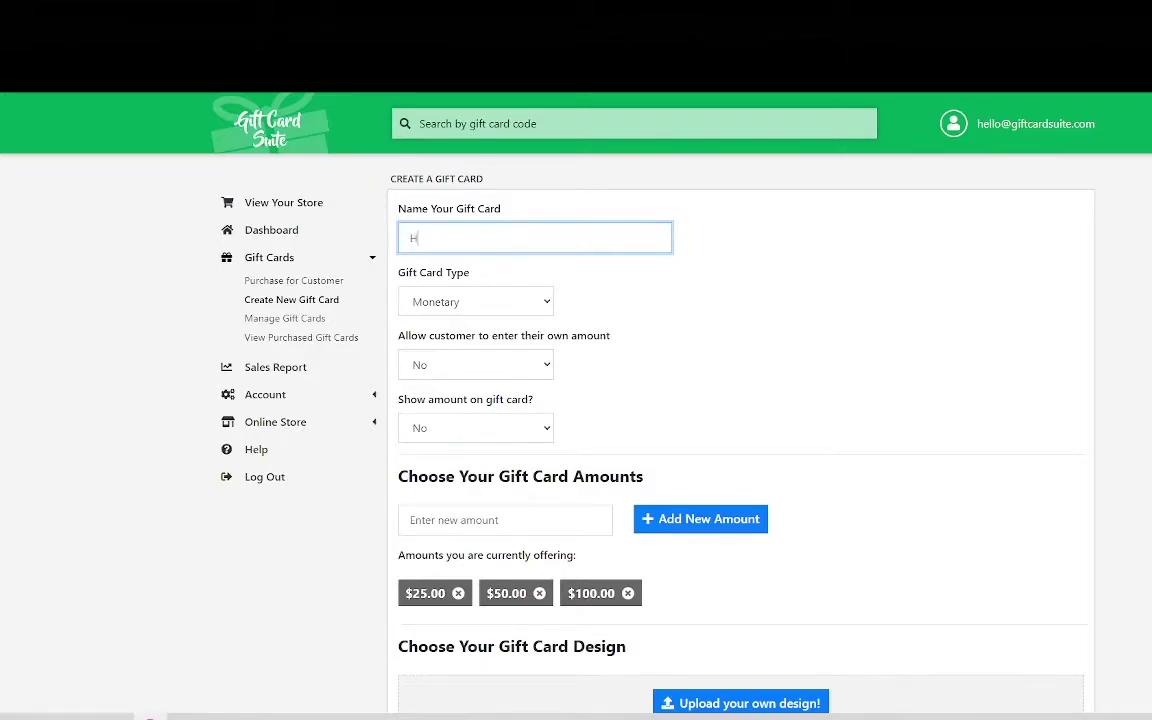
type("appy Birthday")
left_click(535, 302)
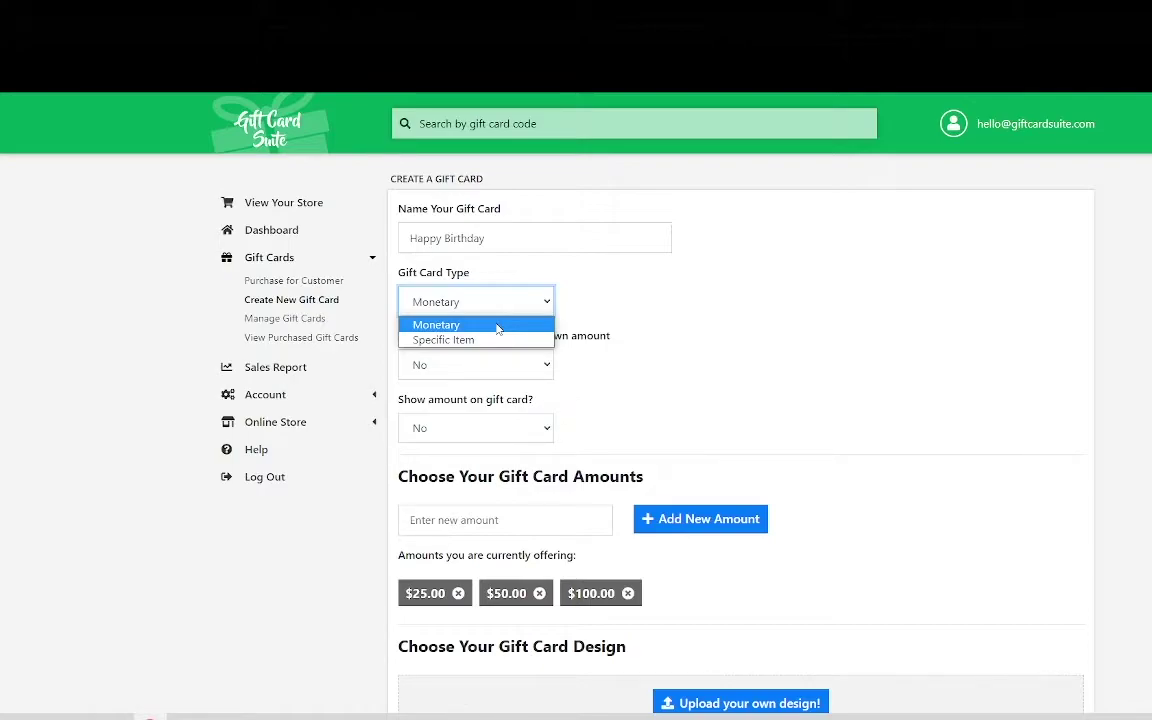
- Keep Monetary selected as the gift card type
left_click(497, 328)
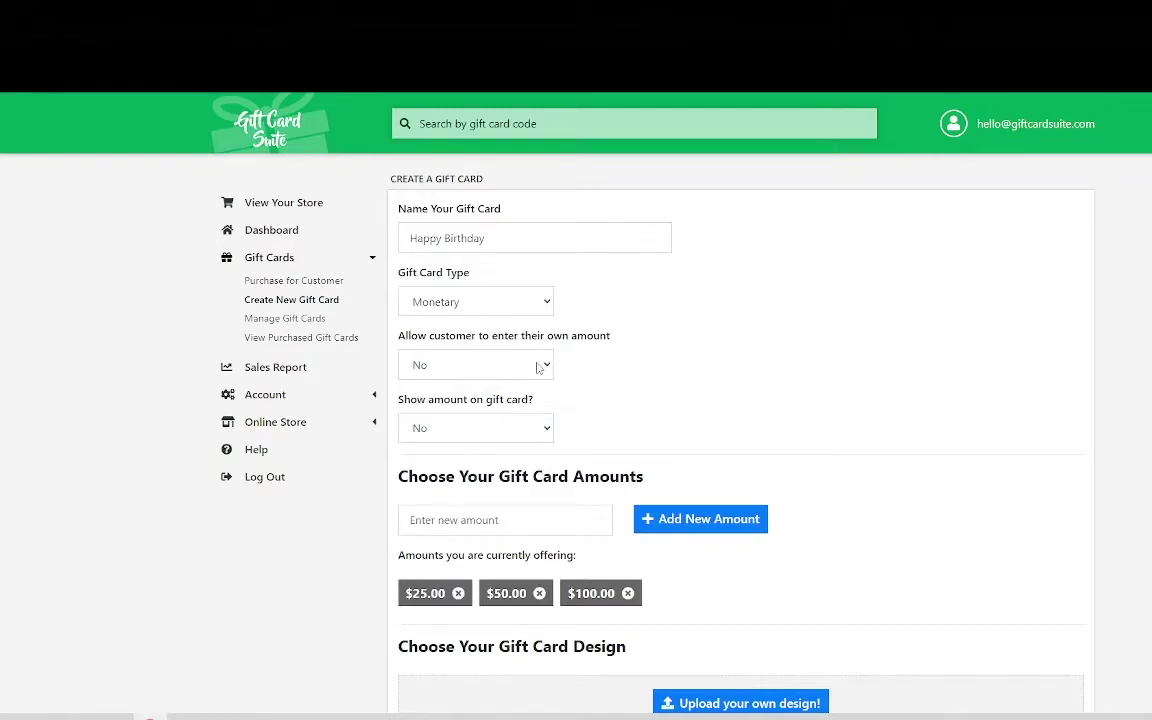
- Set customer-entered amounts to Yes, keeping minimum 5 and maximum 1000
left_click(532, 365)
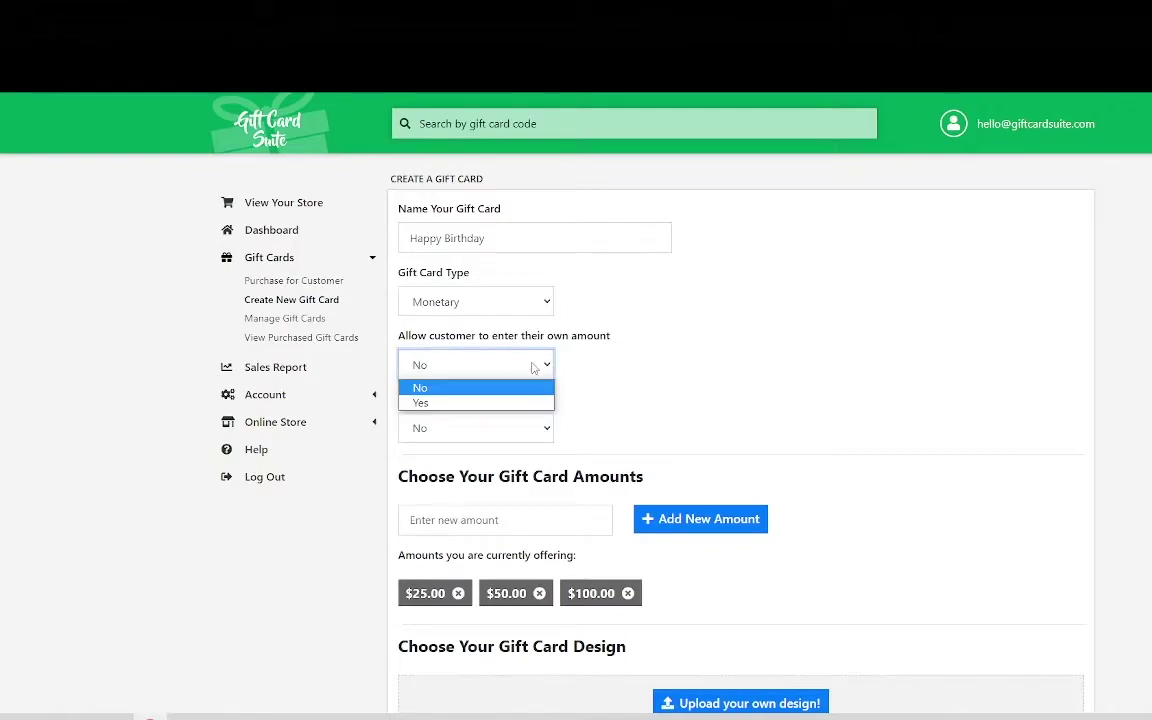
left_click(437, 404)
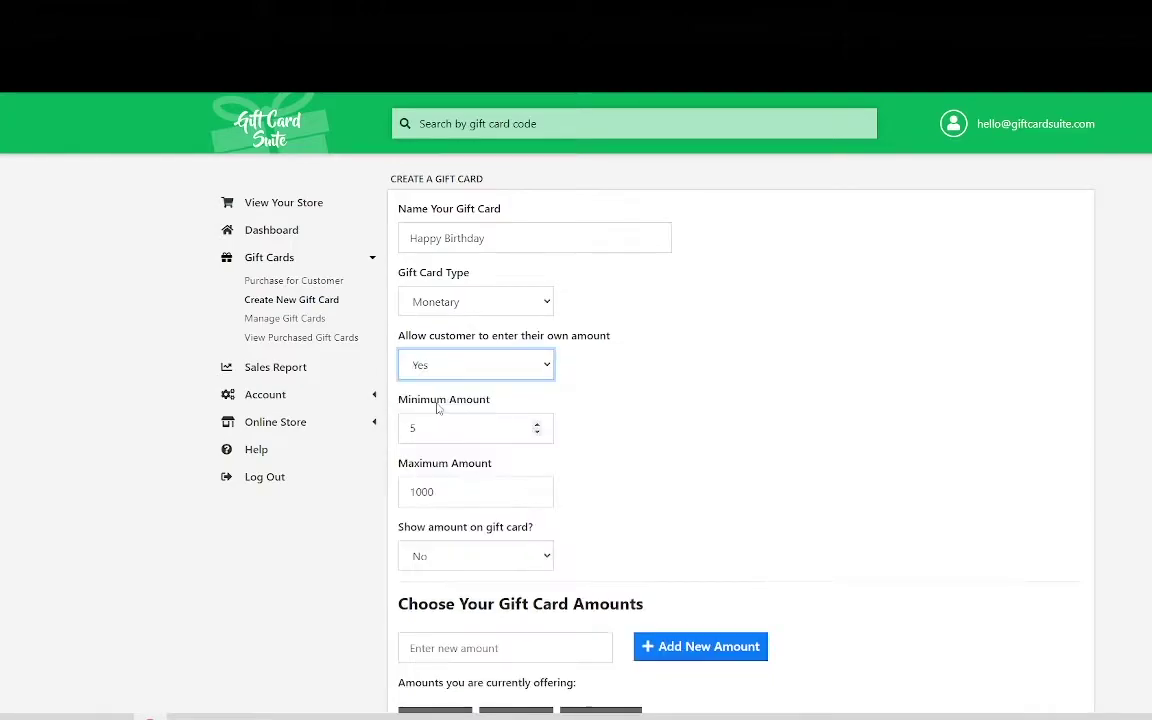
scroll(587, 264, "down", 2)
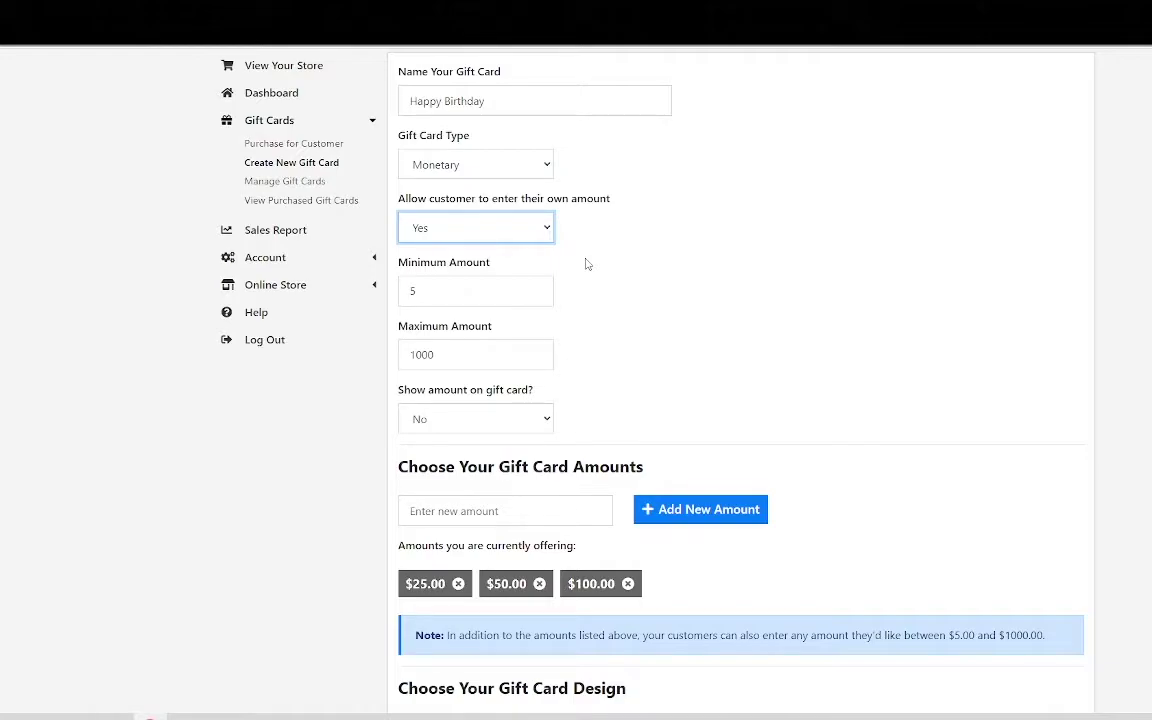
scroll(553, 230, "down", 2)
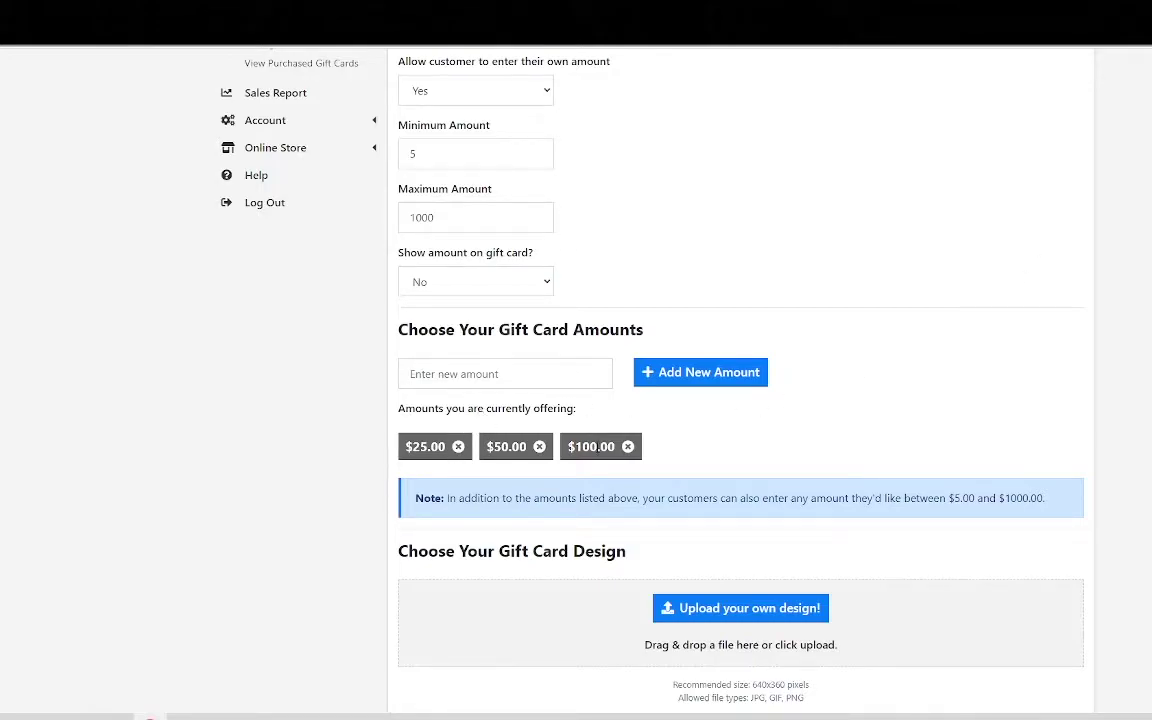
scroll(640, 340, "up", 1)
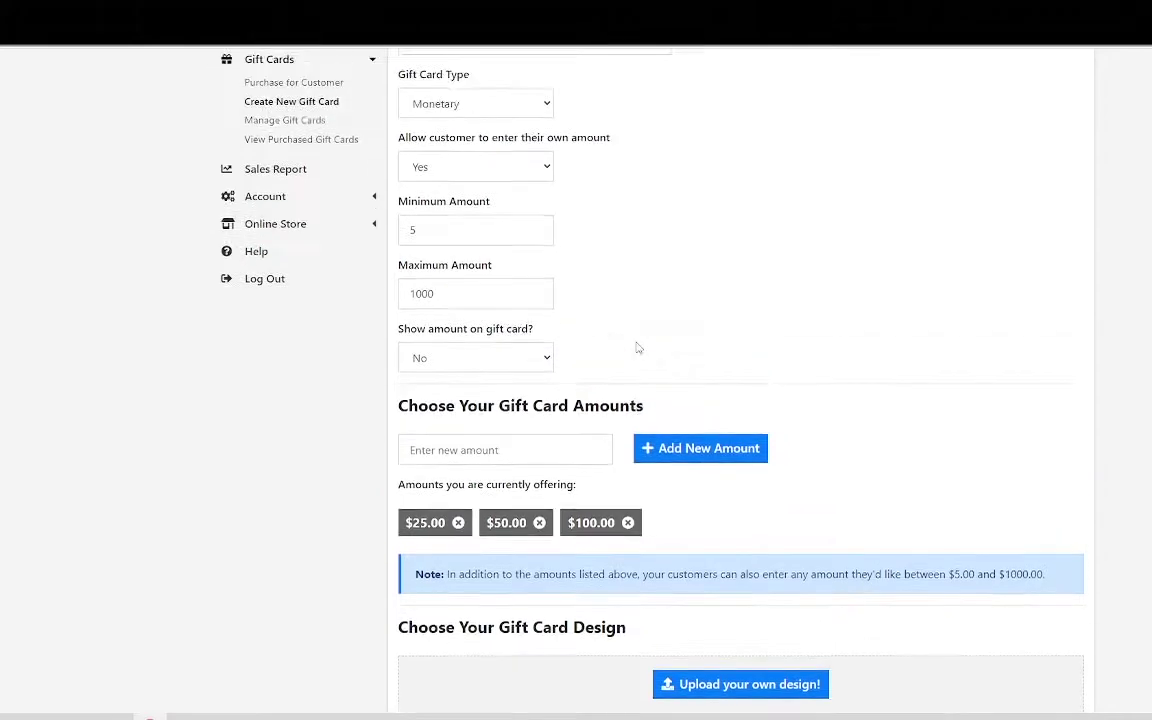
scroll(638, 347, "up", 1)
scroll(594, 306, "down", 2)
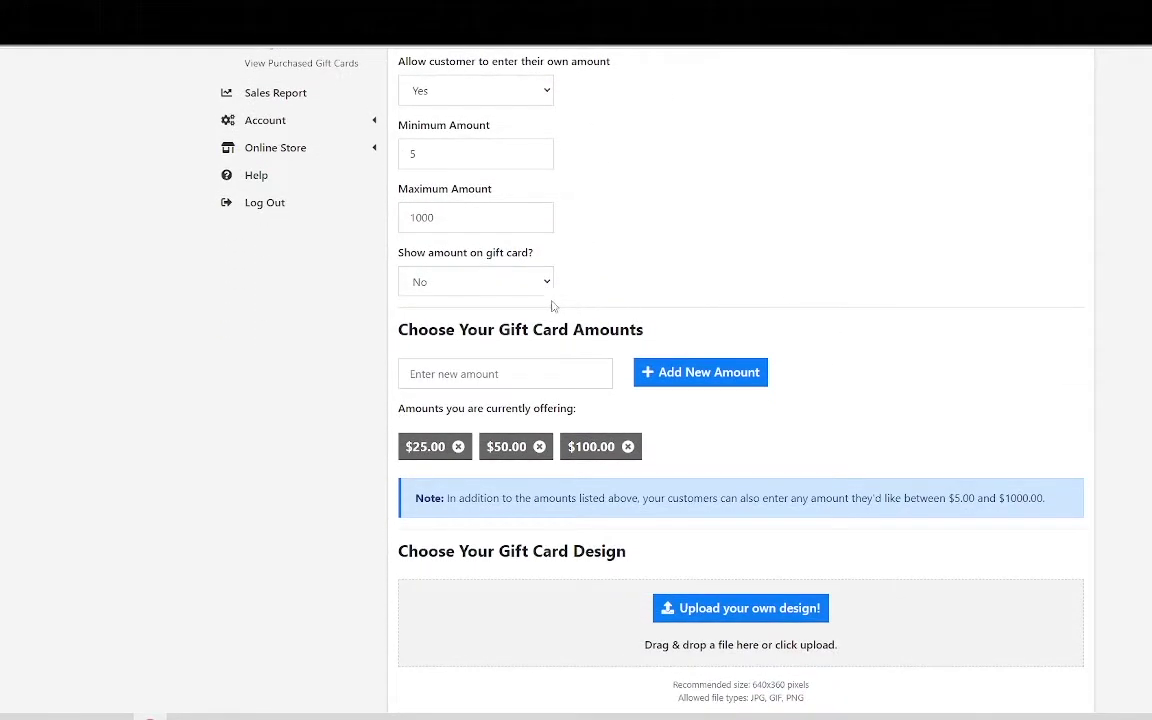
- Set 'Show amount on gift card' to Yes with the amount at Top Right
left_click(452, 284)
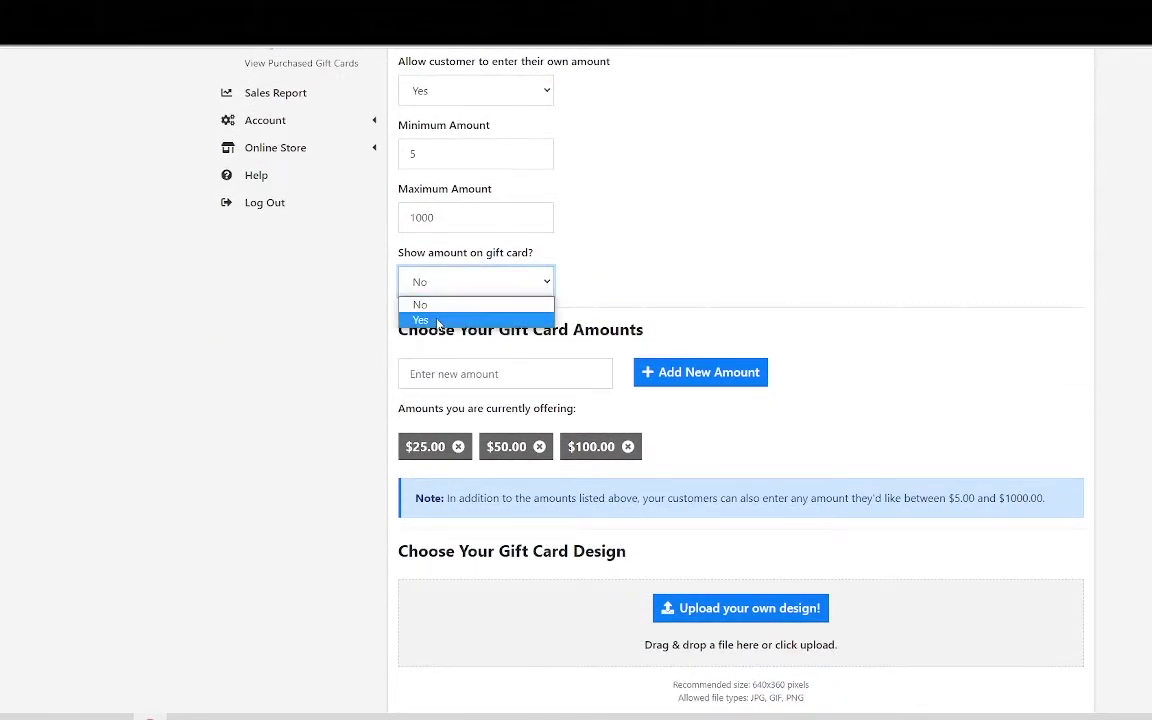
left_click(437, 321)
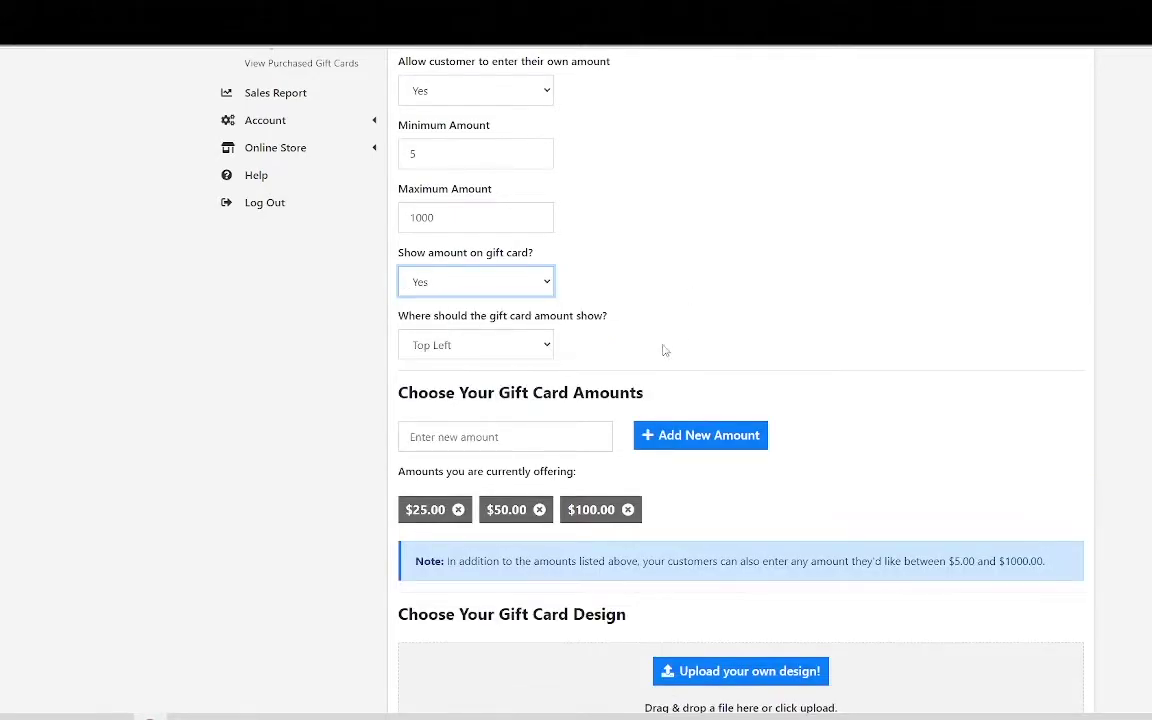
left_click(487, 352)
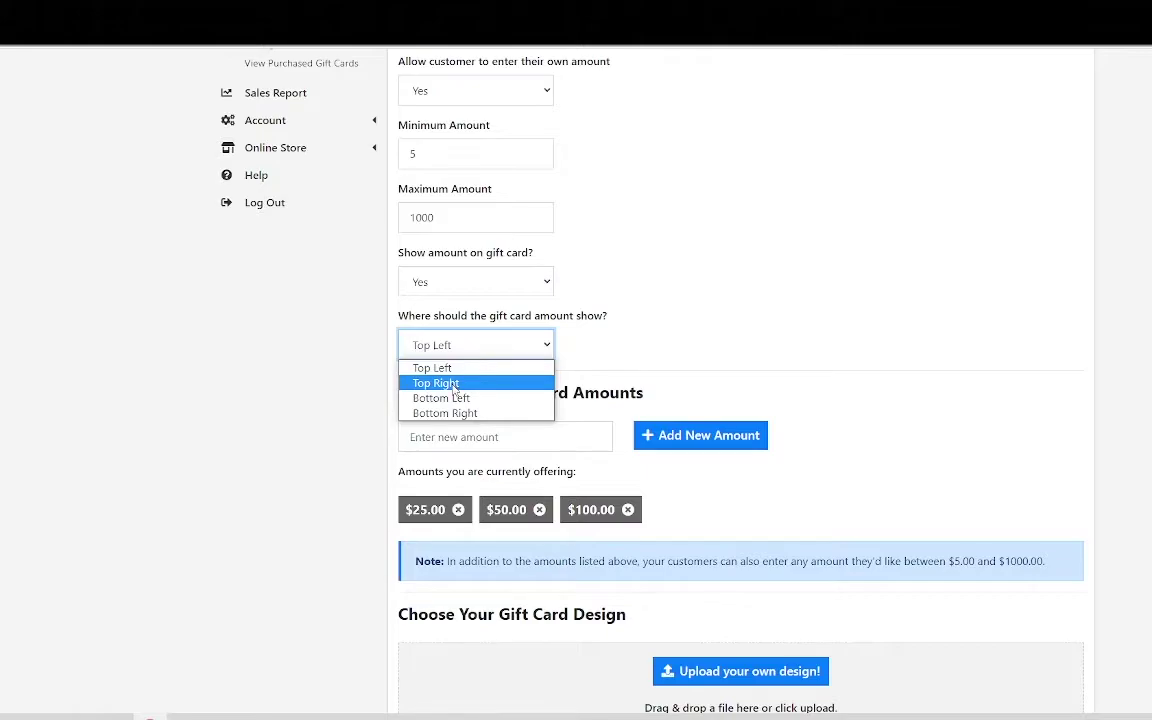
left_click(453, 384)
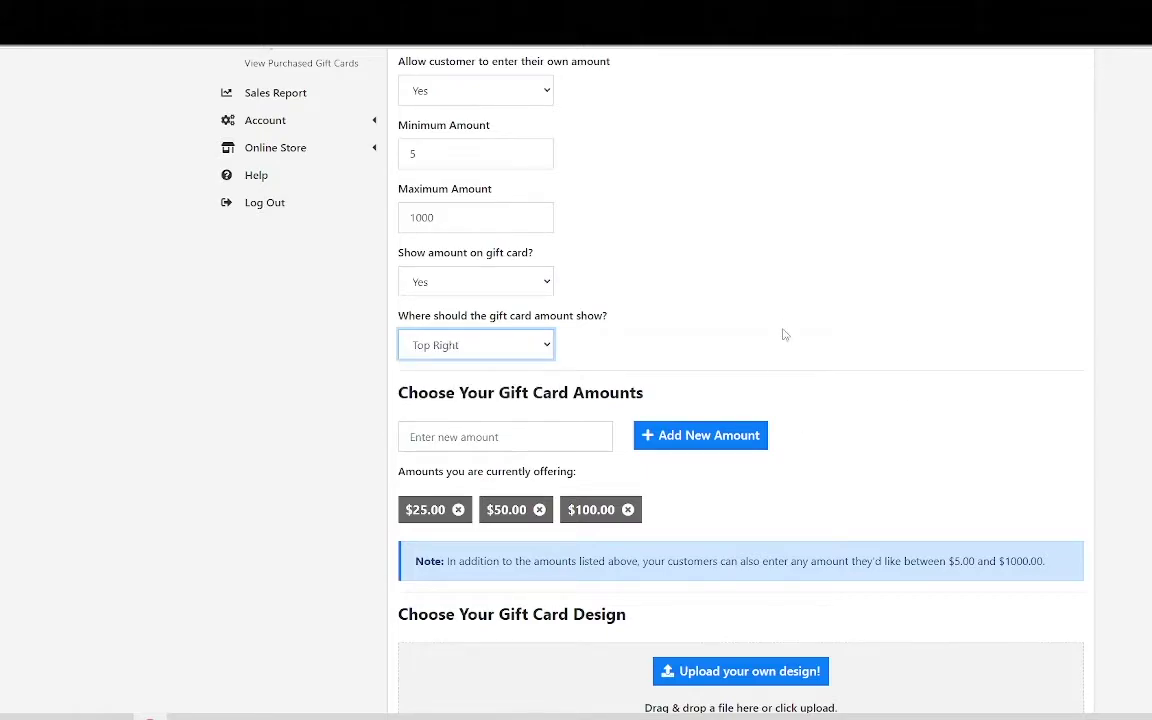
- Add 75 as a new offered amount, giving $25, $50, $75 and $100
scroll(784, 335, "down", 1)
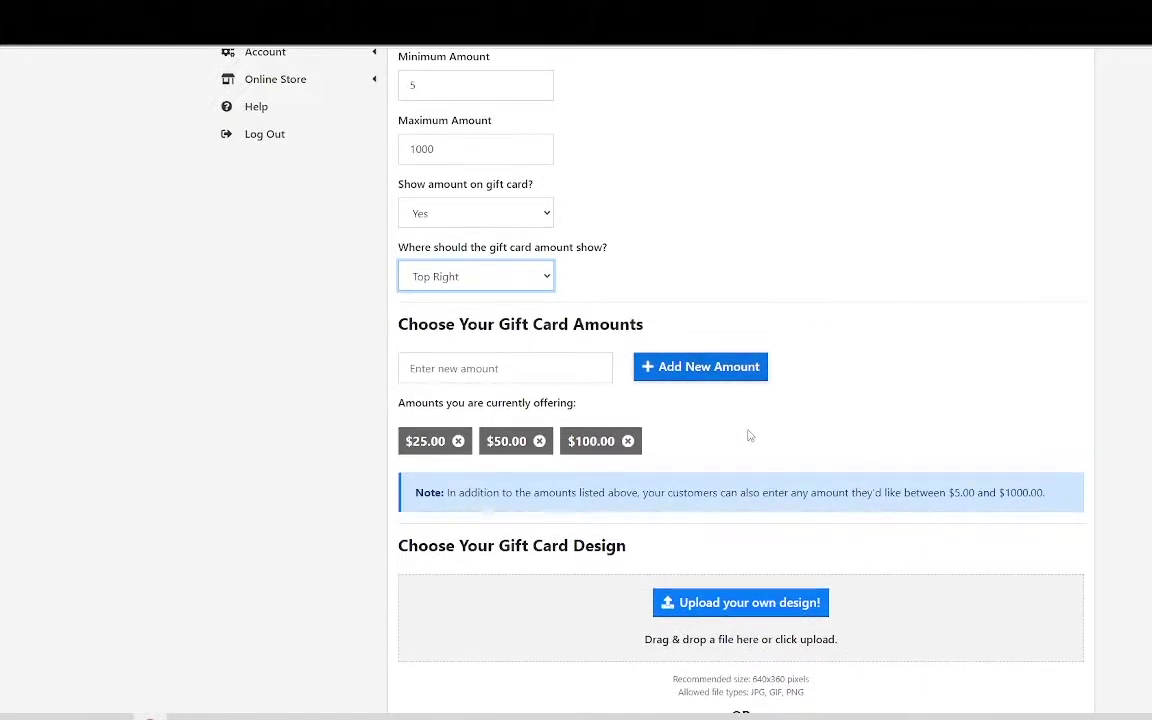
scroll(770, 410, "up", 3)
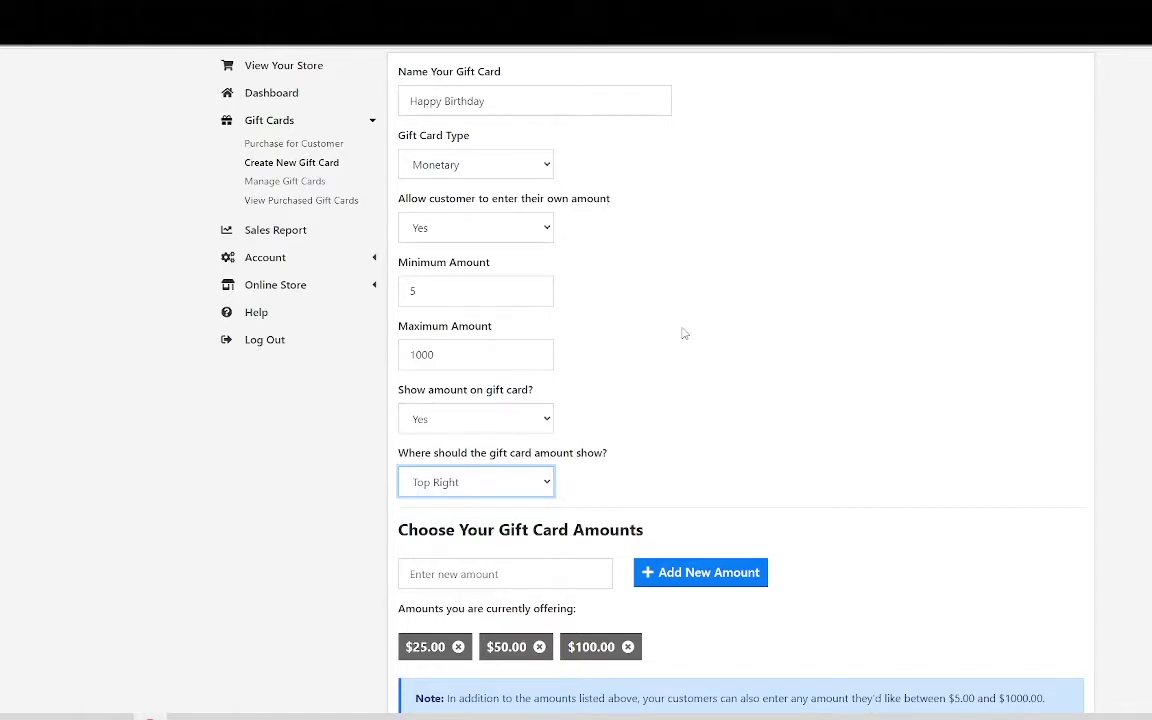
scroll(685, 340, "down", 2)
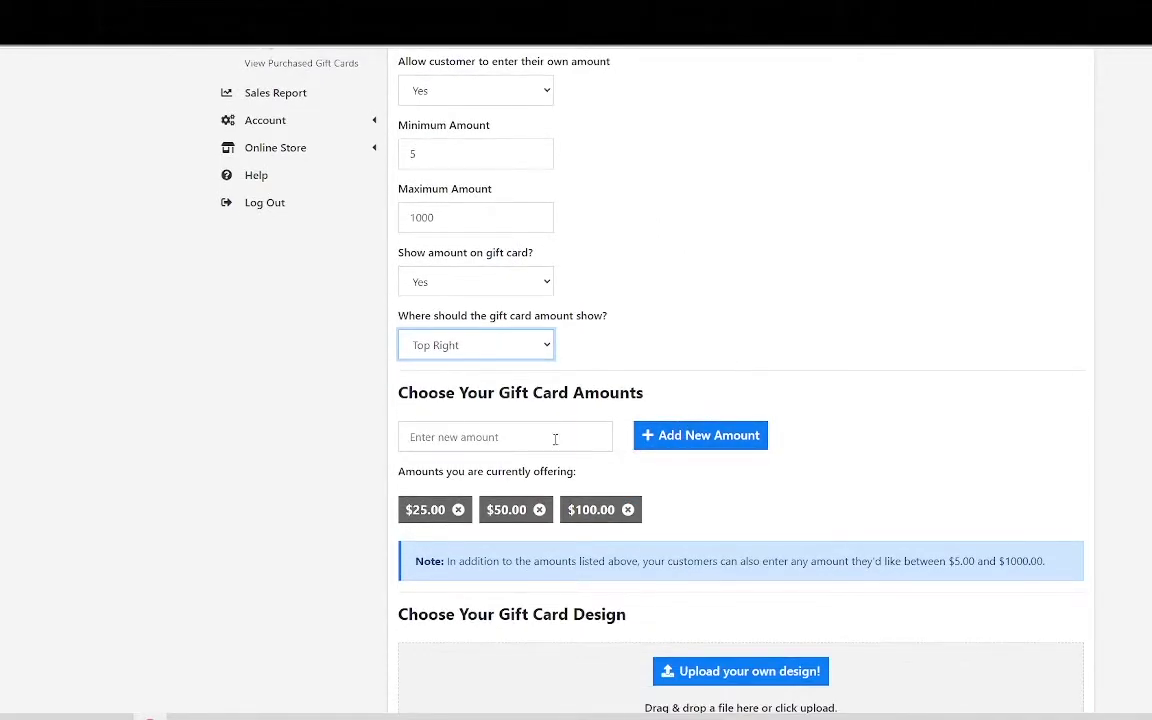
left_click(499, 437)
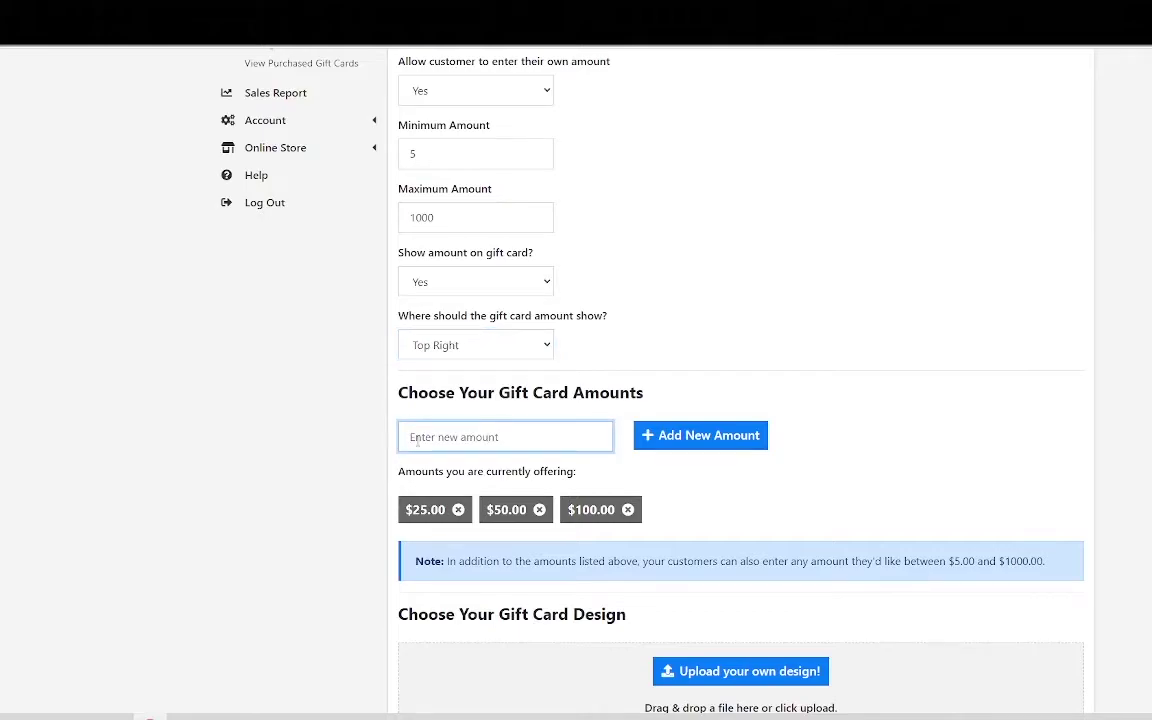
type("75")
left_click(710, 441)
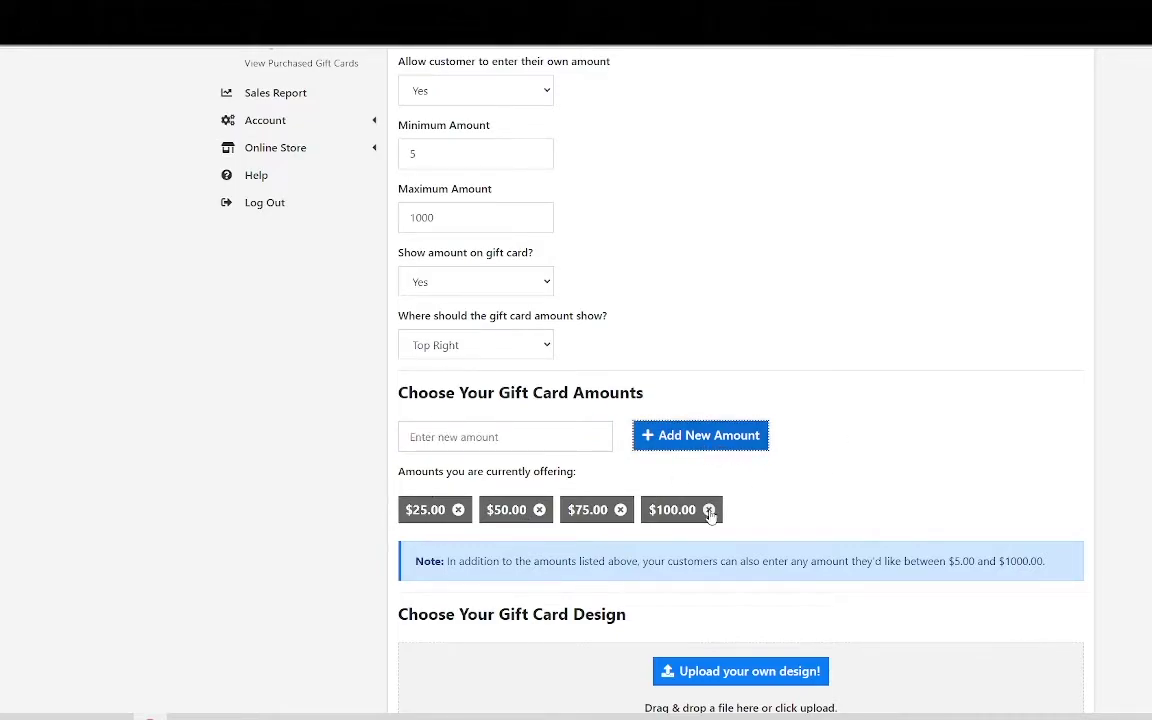
scroll(776, 566, "up", 3)
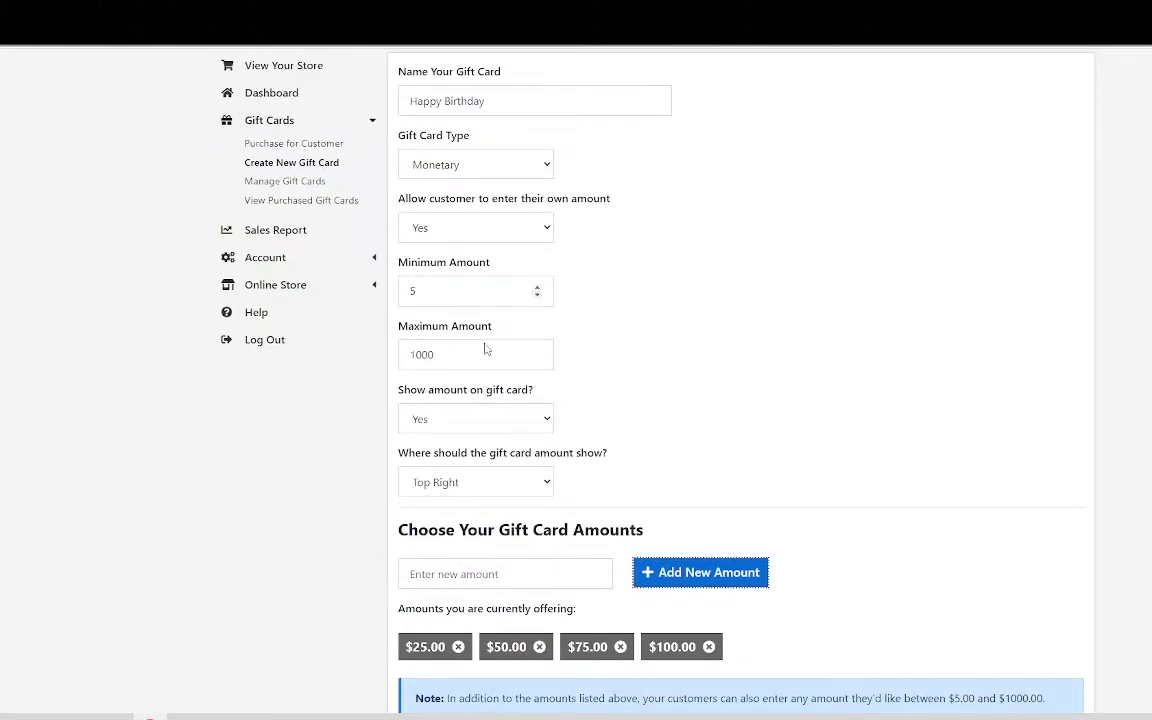
scroll(872, 397, "down", 4)
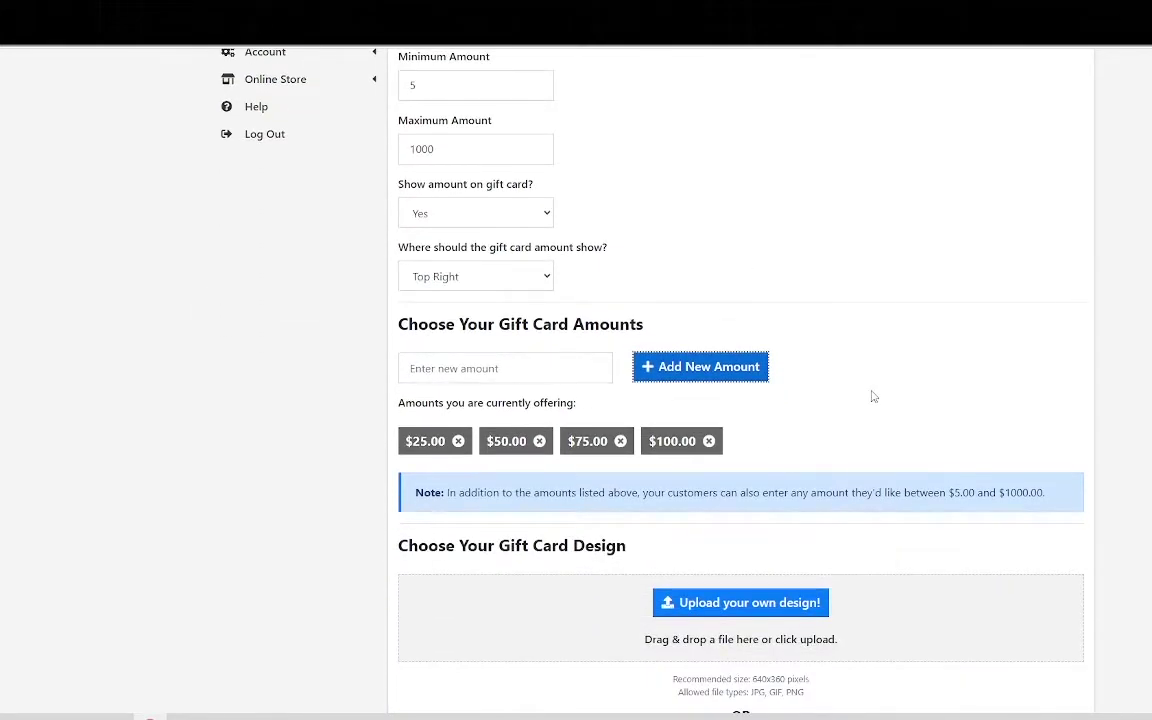
scroll(872, 397, "down", 4)
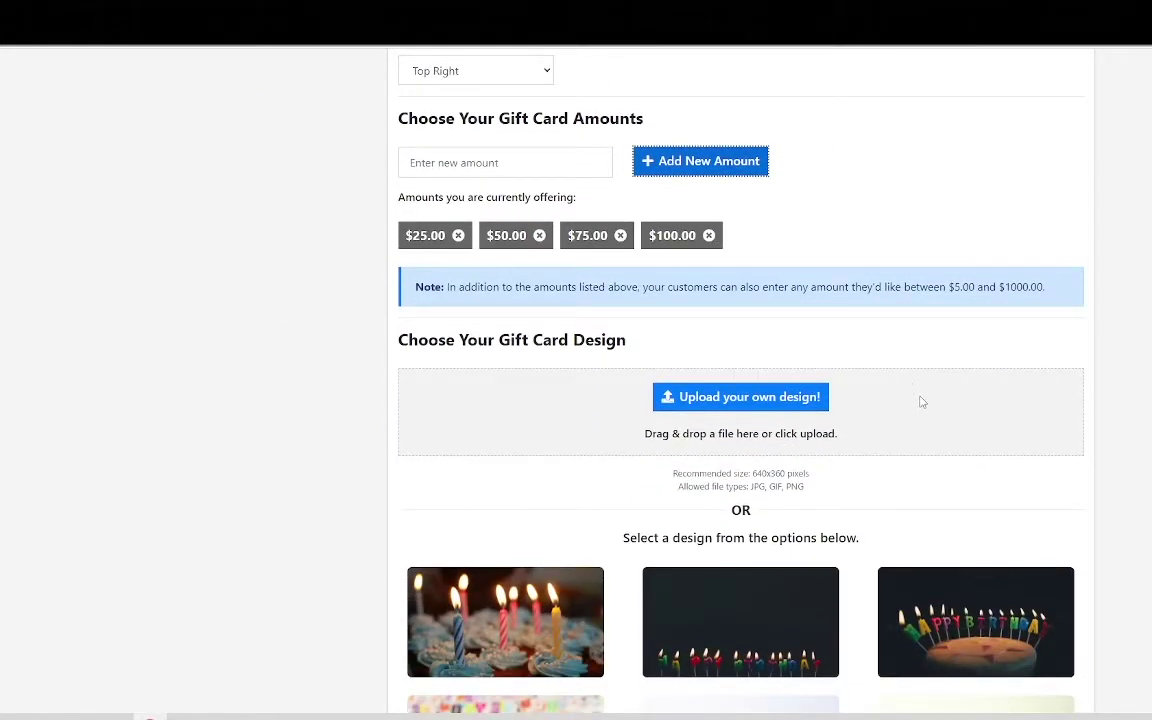
scroll(922, 402, "down", 3)
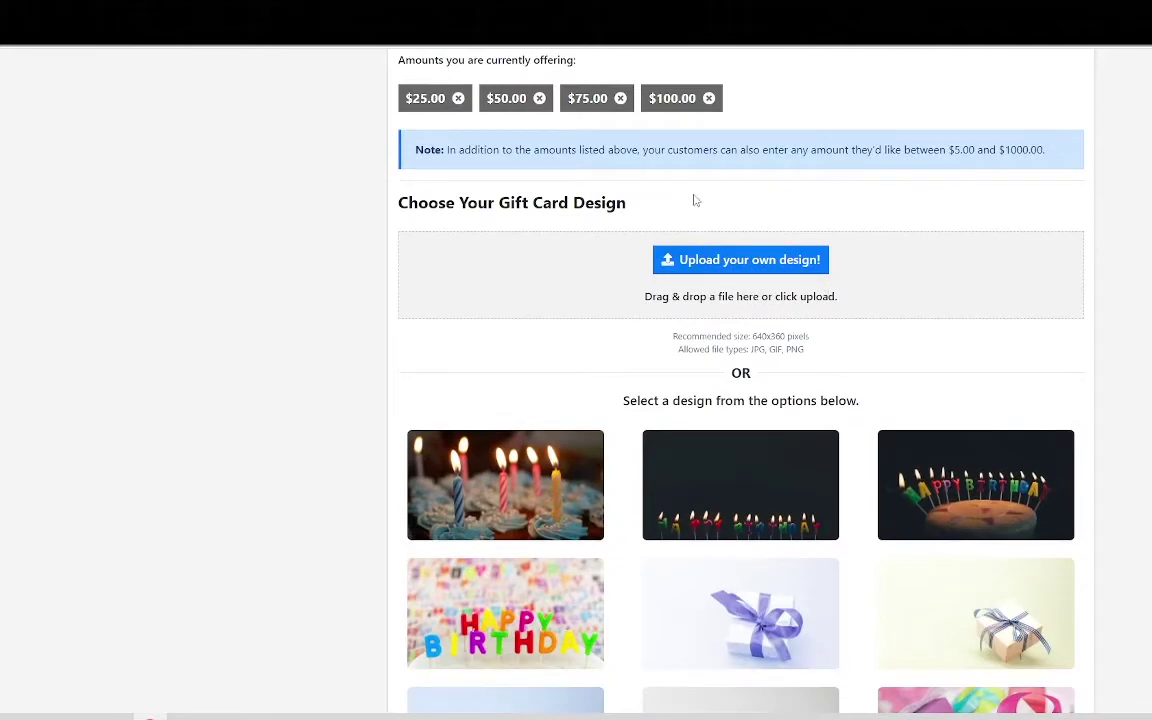
scroll(709, 520, "up", 12)
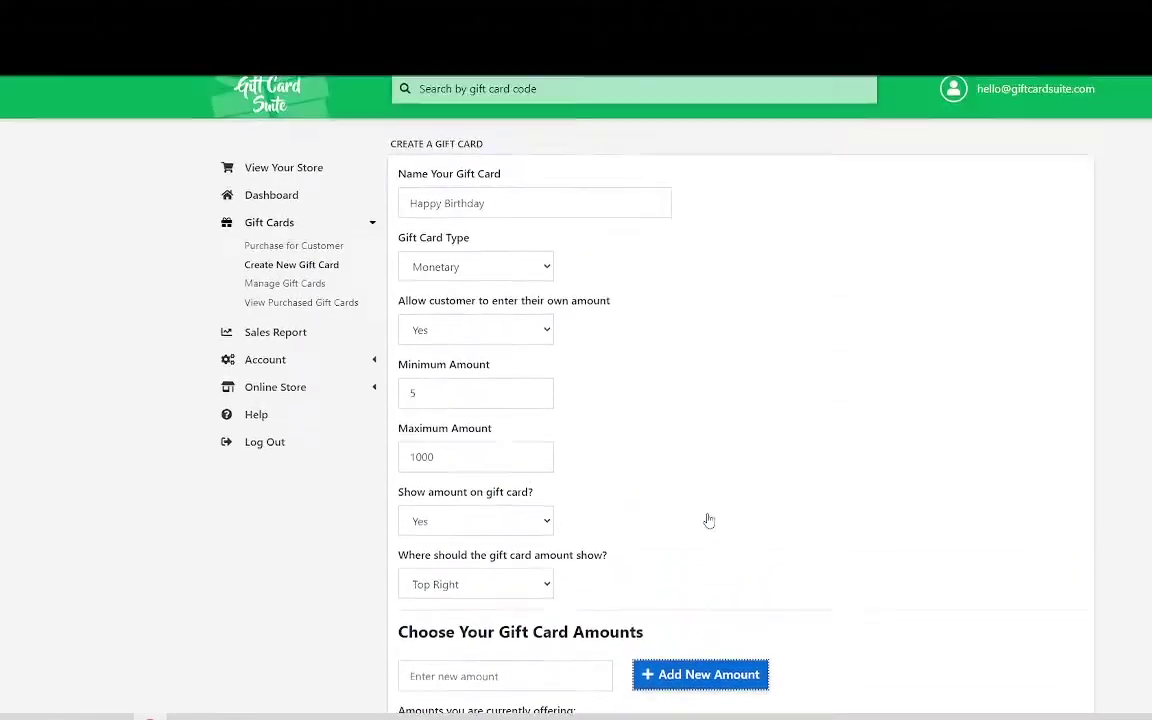
left_click(612, 241)
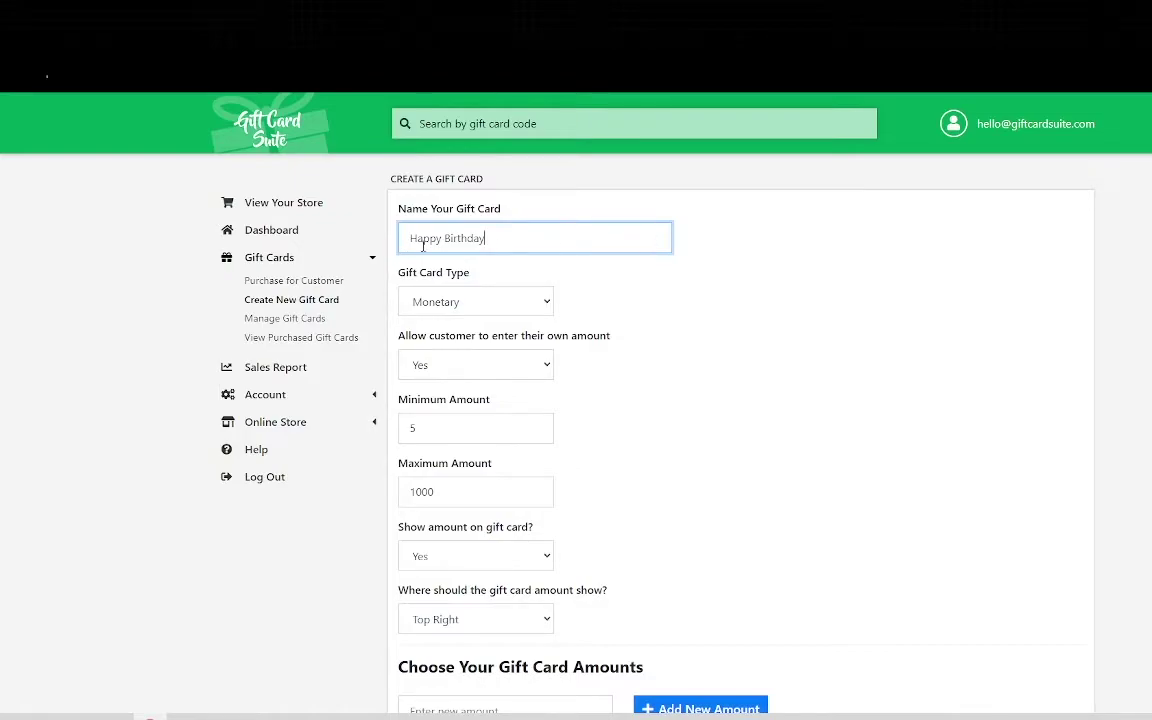
scroll(808, 443, "down", 4)
scroll(808, 443, "down", 5)
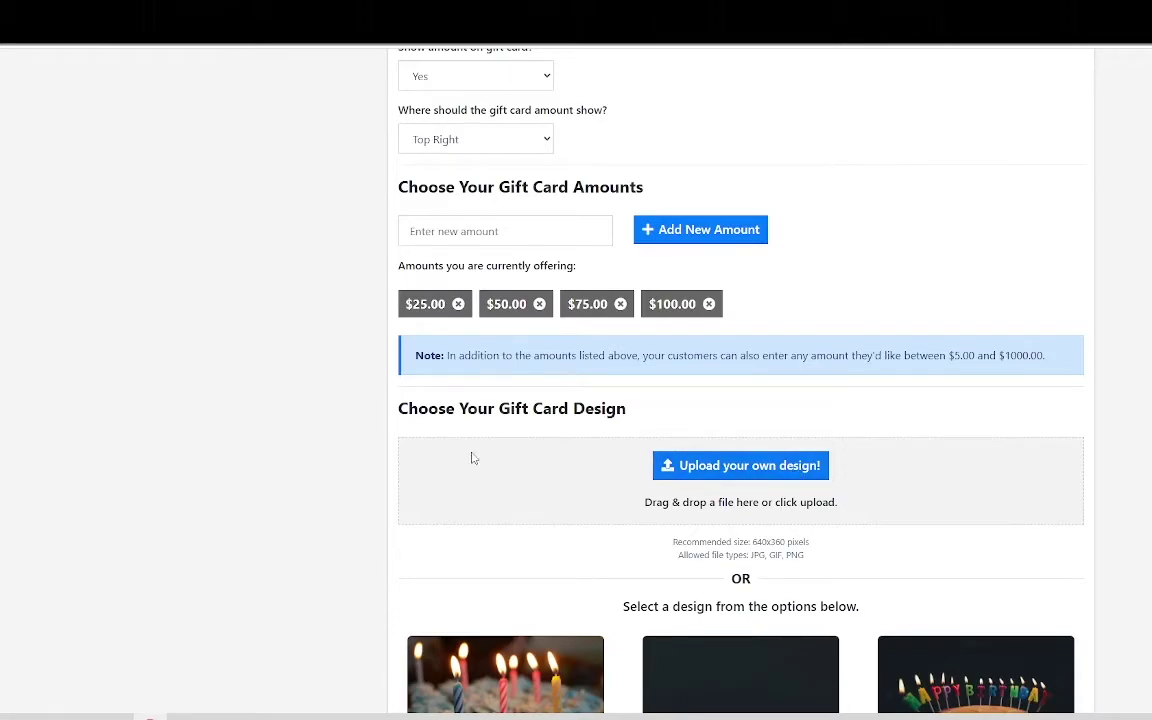
scroll(500, 430, "down", 5)
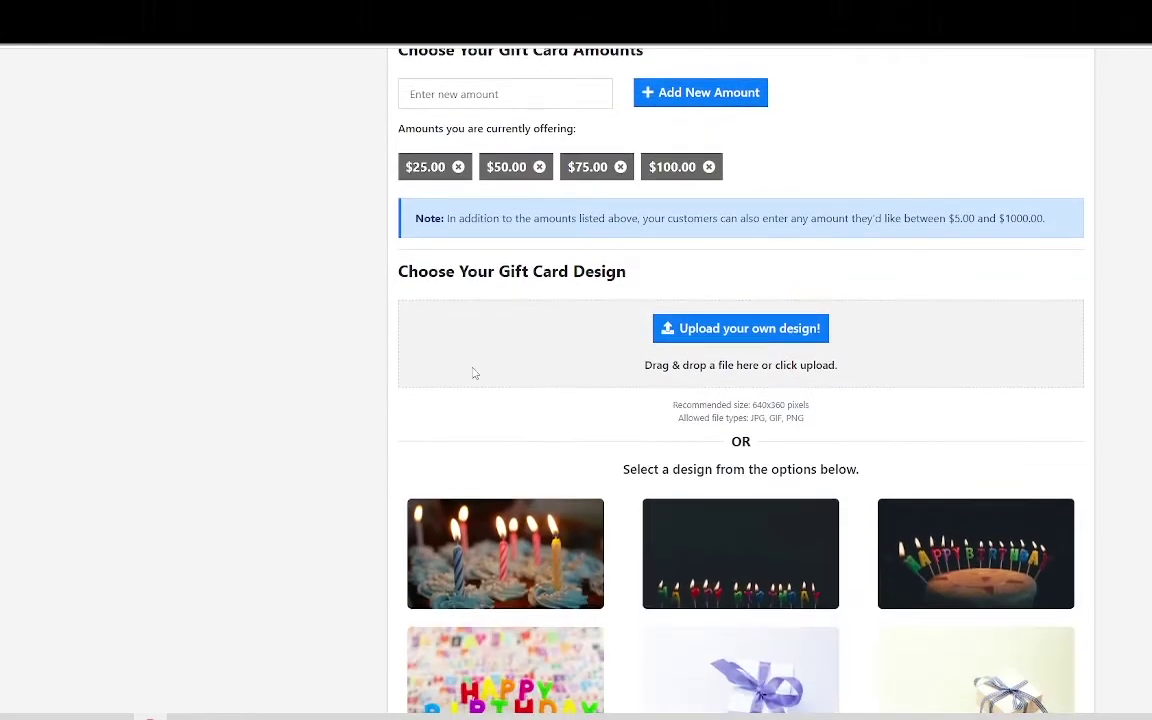
scroll(288, 394, "down", 3)
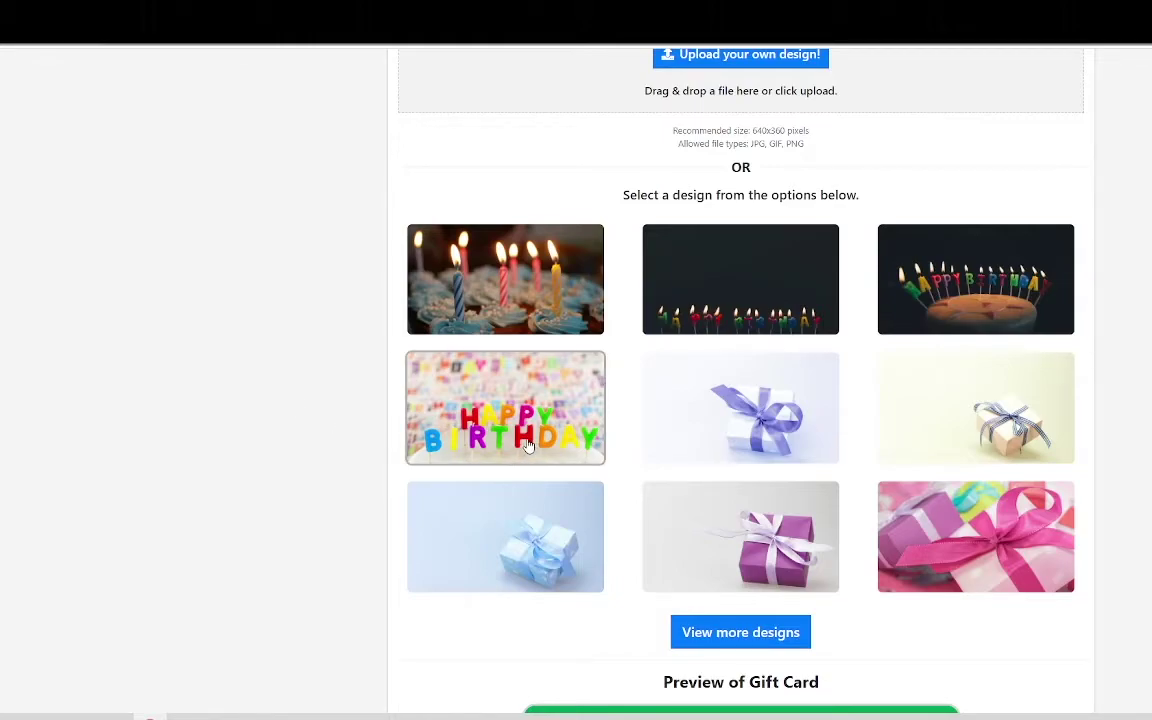
- Pick the Happy Birthday candle-letters design and check the card preview
left_click(474, 402)
scroll(334, 490, "down", 1)
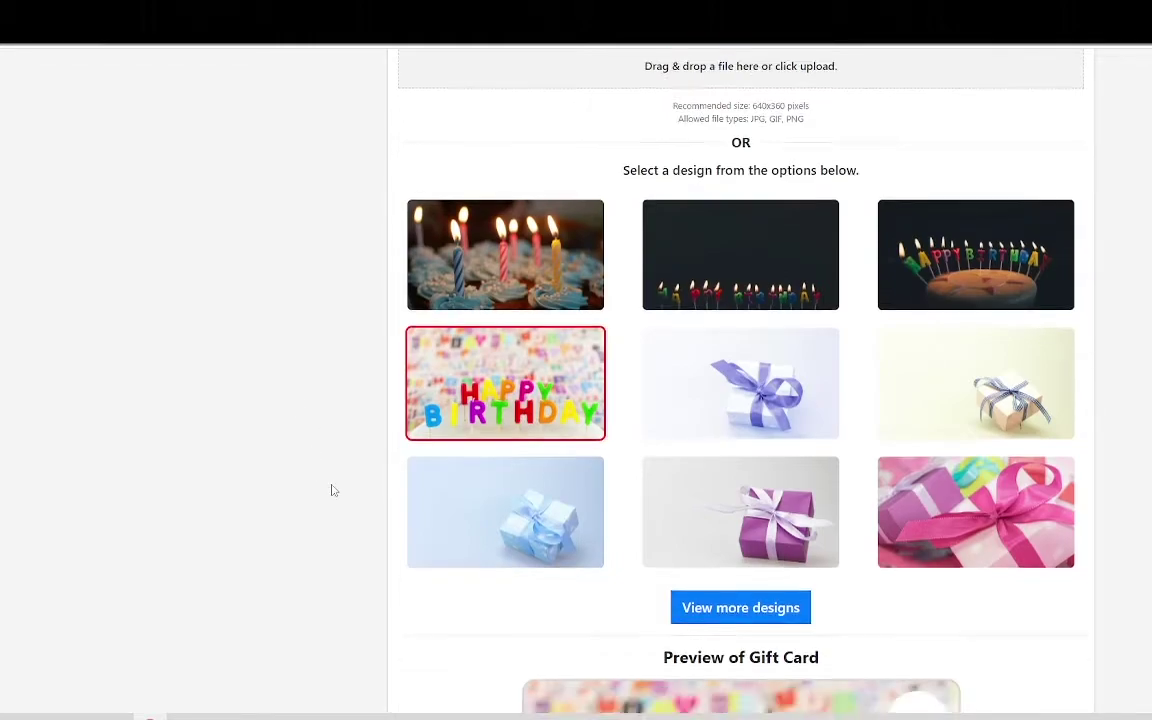
scroll(334, 490, "down", 3)
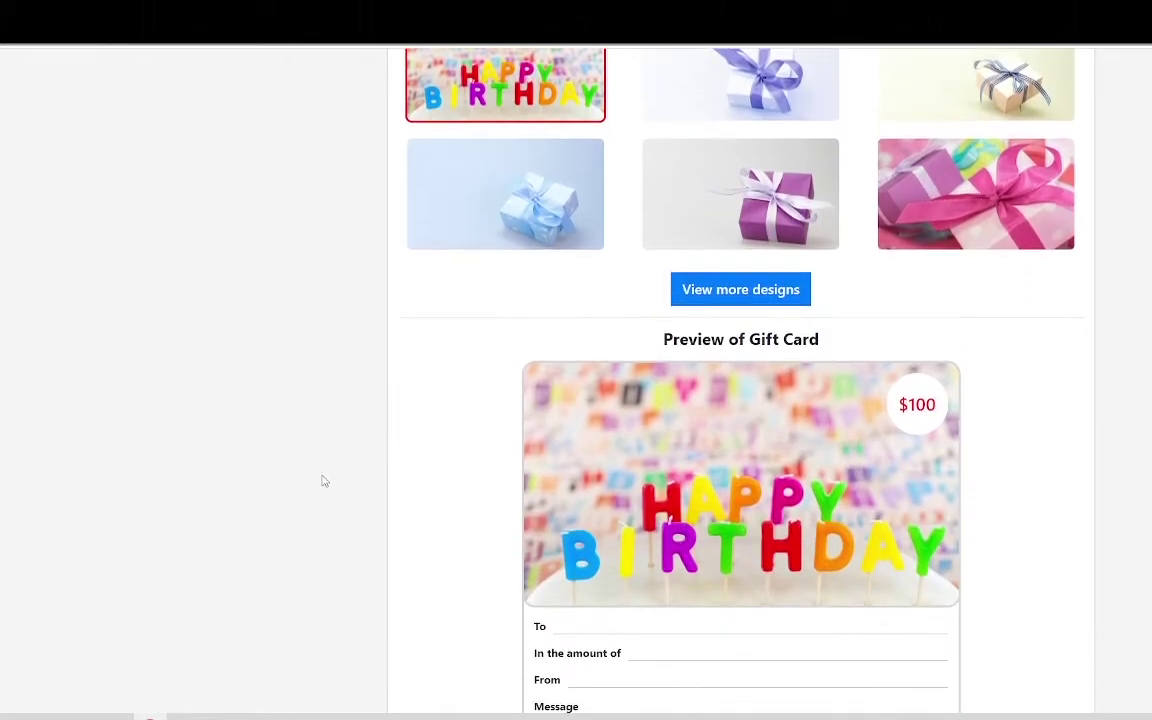
scroll(324, 481, "down", 1)
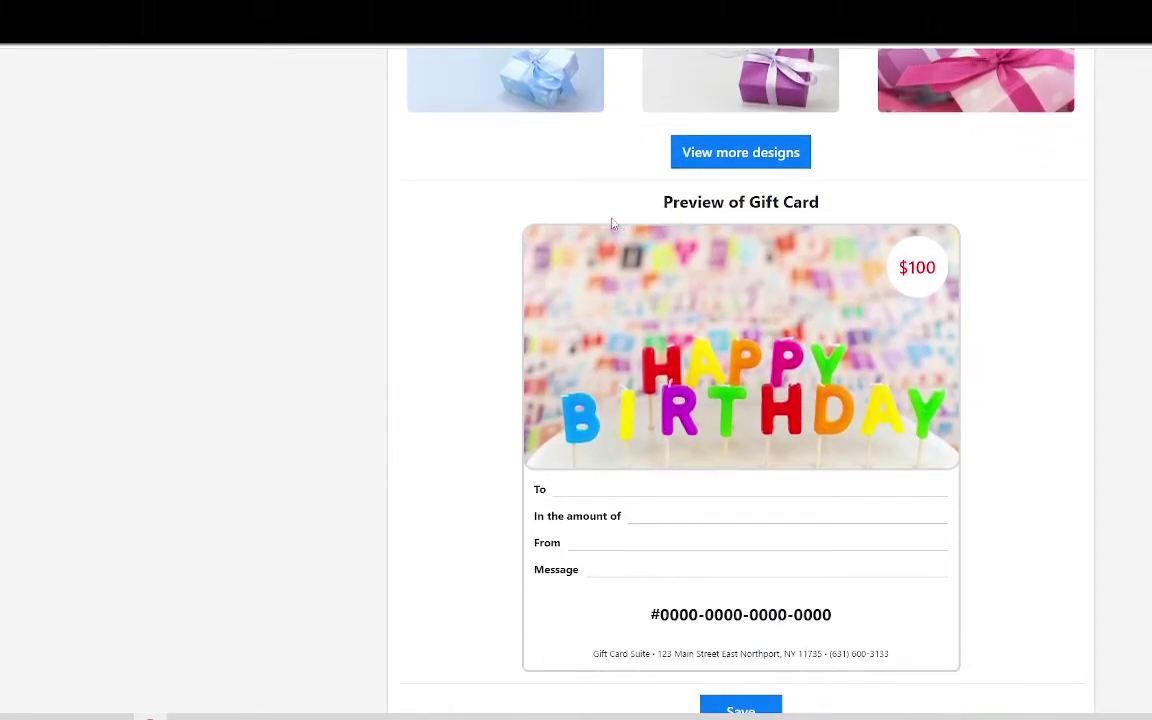
scroll(540, 410, "down", 1)
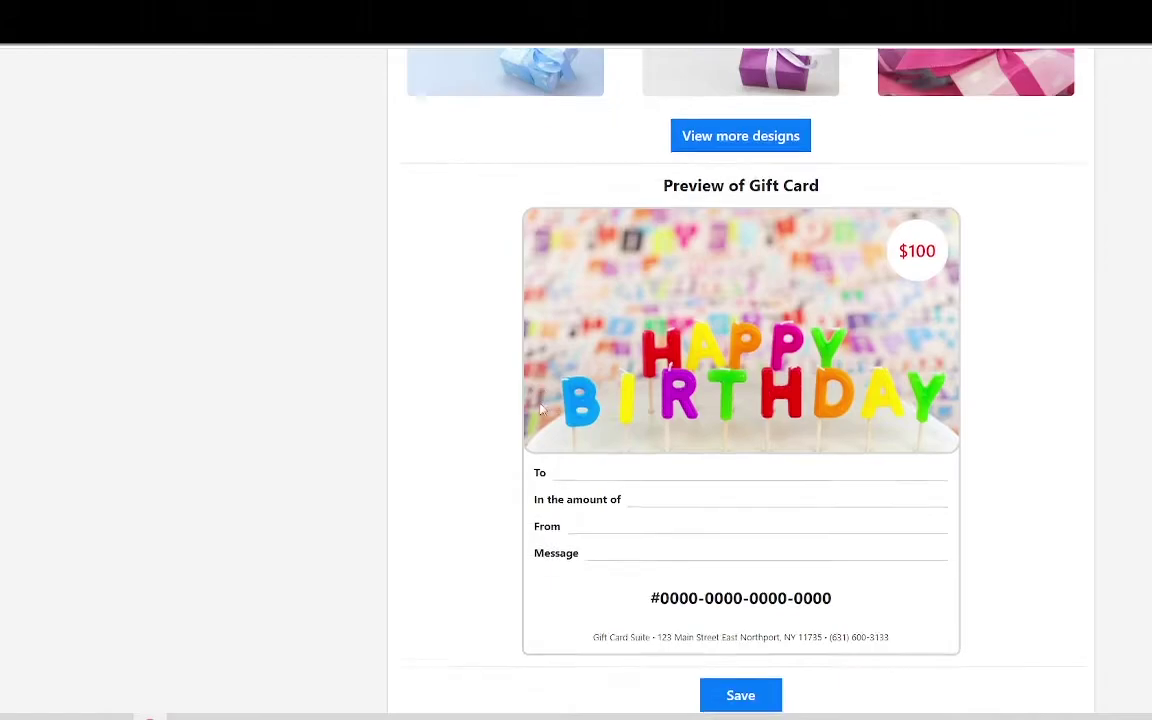
scroll(540, 410, "down", 1)
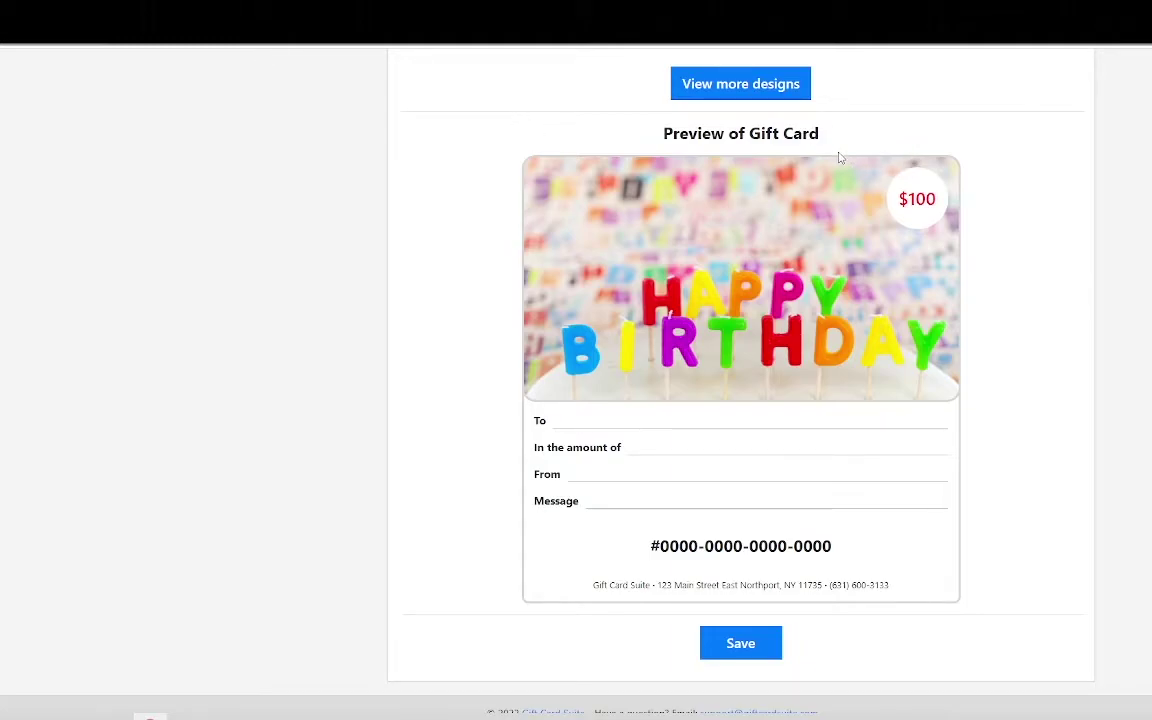
scroll(810, 663, "down", 1)
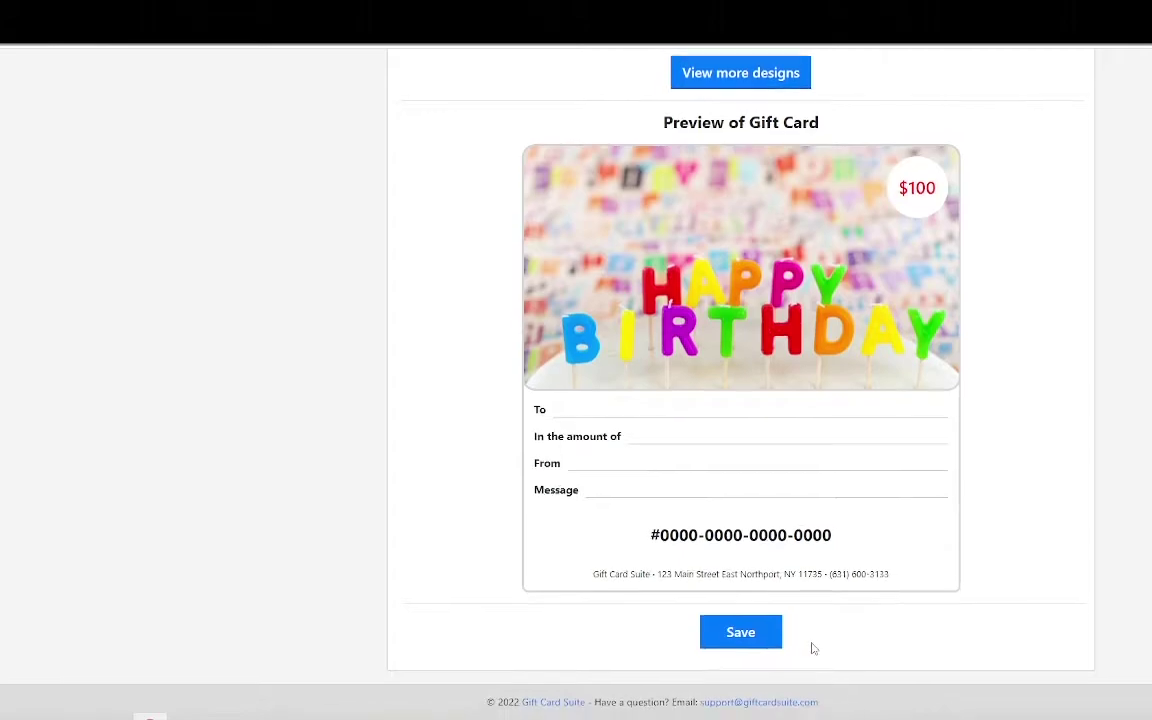
- Save the card and find 'Happy Birthday - Any Amount' on the public store
left_click(740, 630)
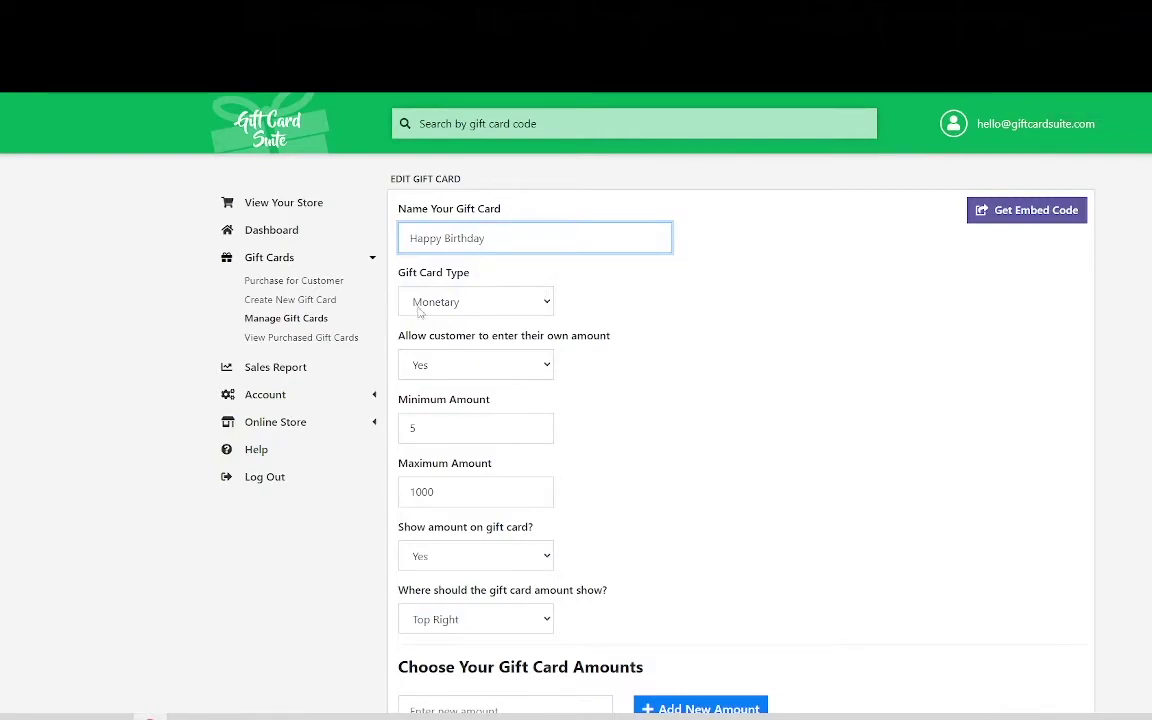
left_click(314, 205)
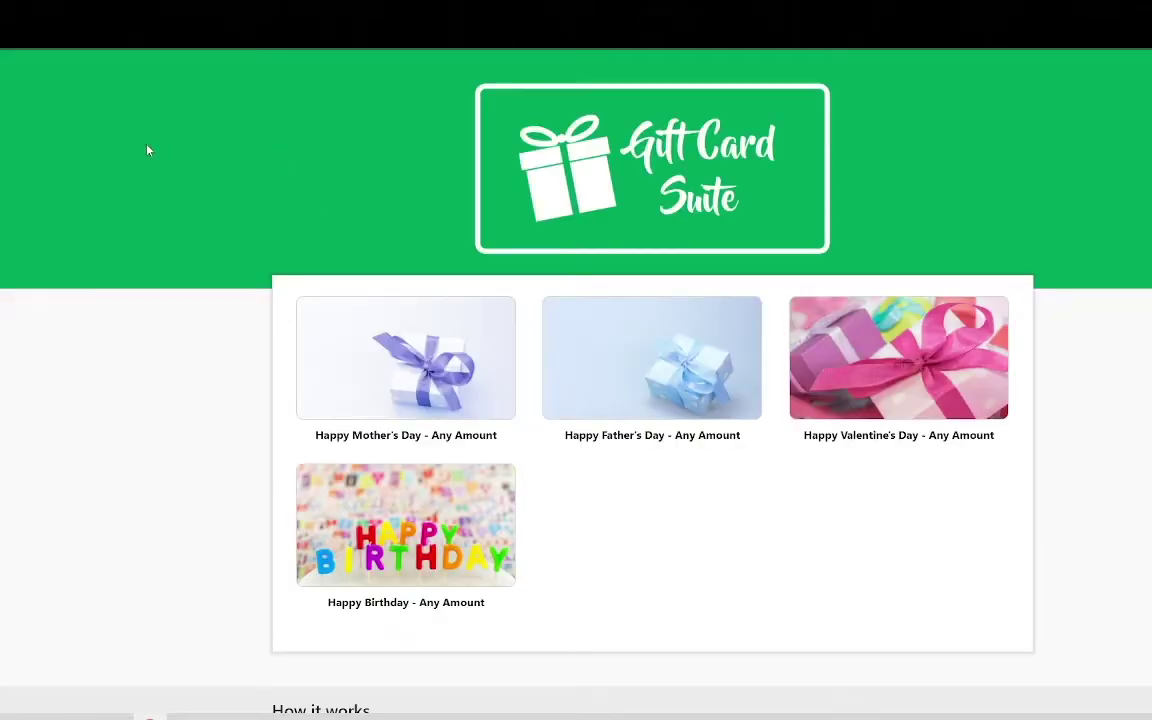
scroll(168, 437, "down", 1)
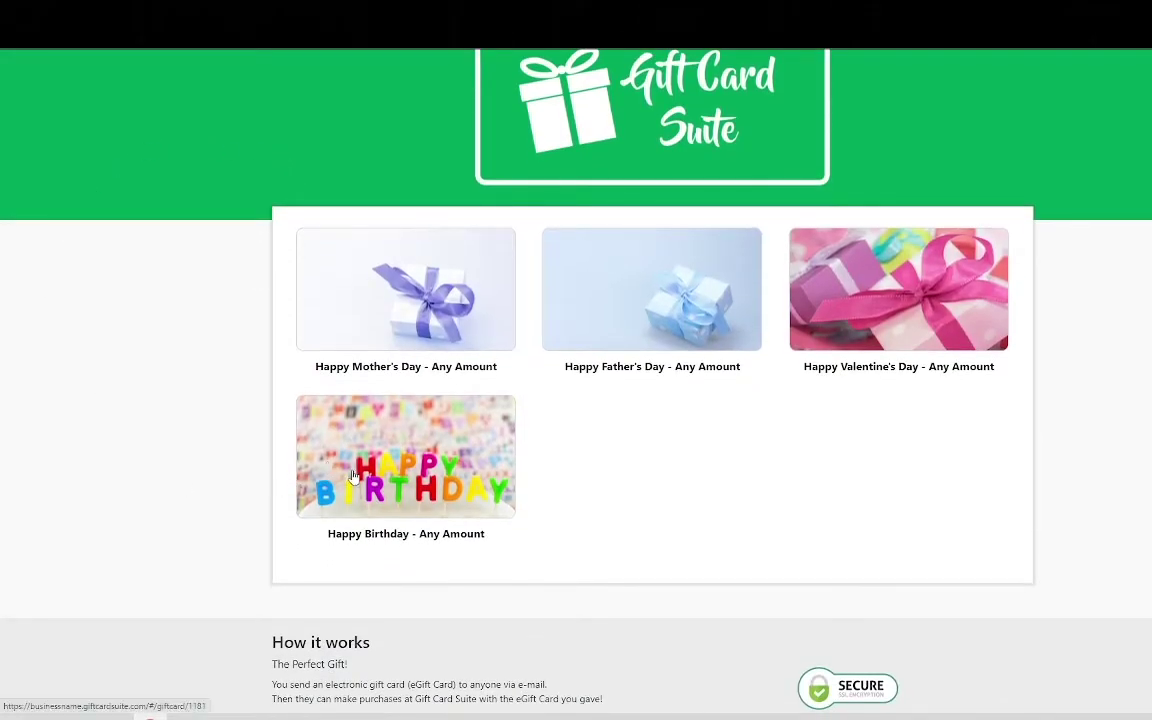
- Open the Happy Birthday store page and try the $50, $75 and $100 amounts
left_click(468, 490)
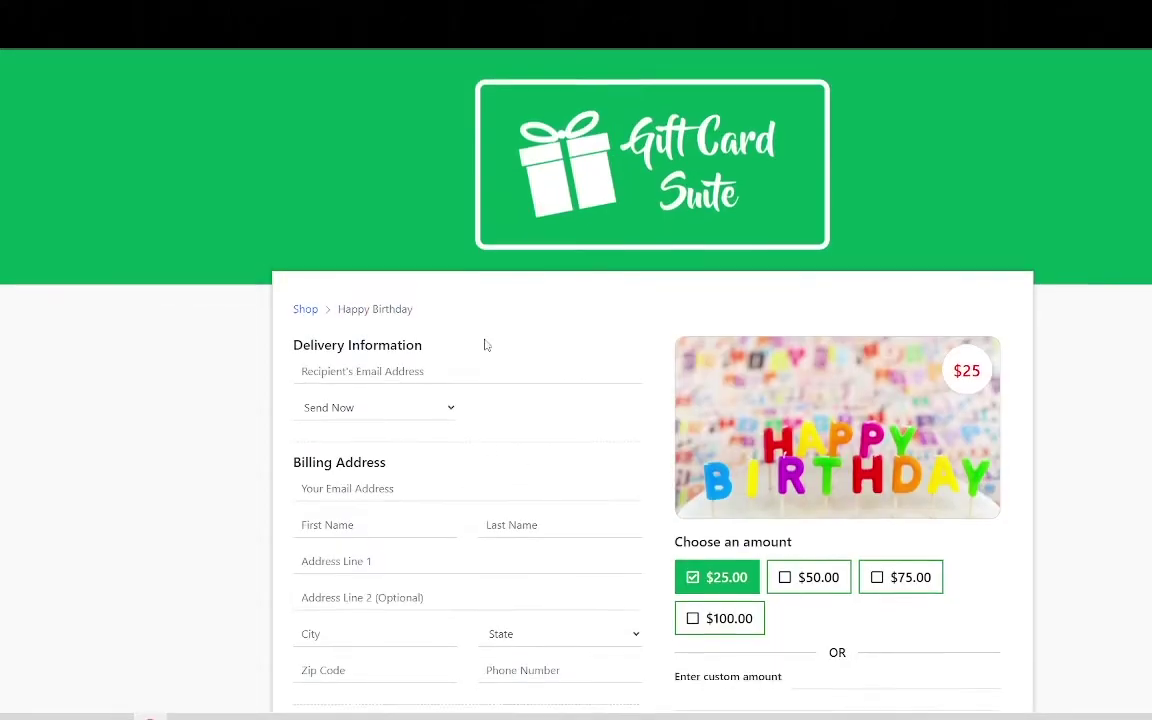
scroll(488, 342, "down", 2)
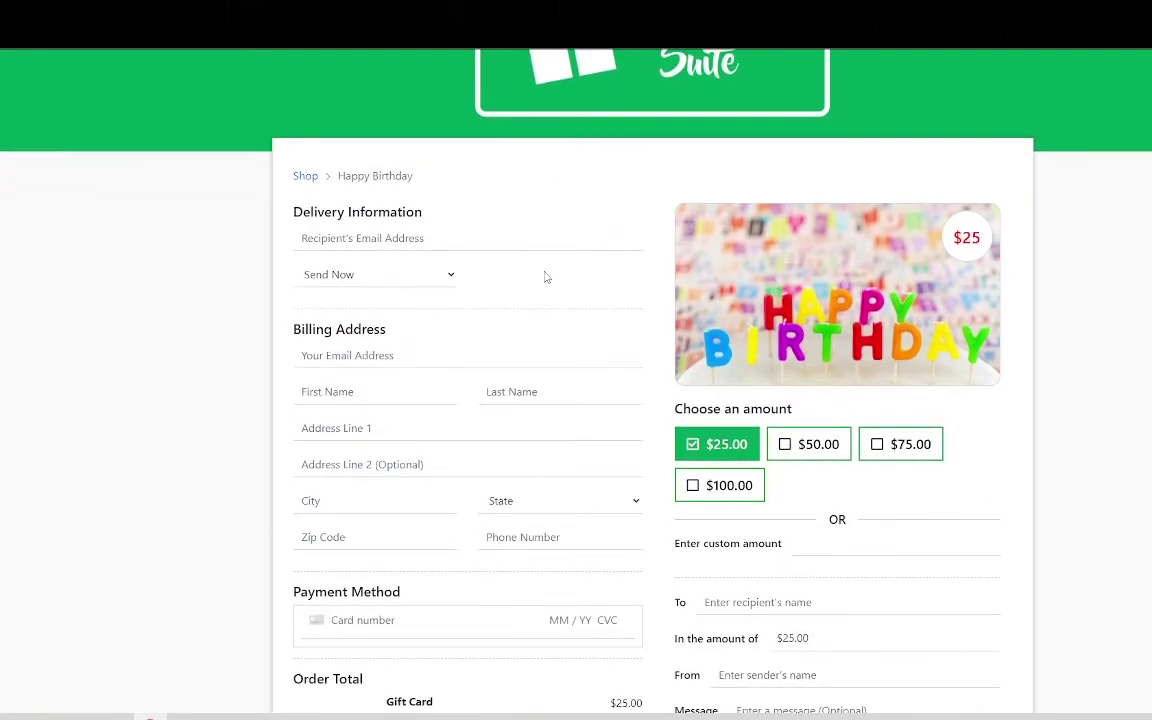
left_click_drag(962, 237, 991, 264)
left_click(833, 453)
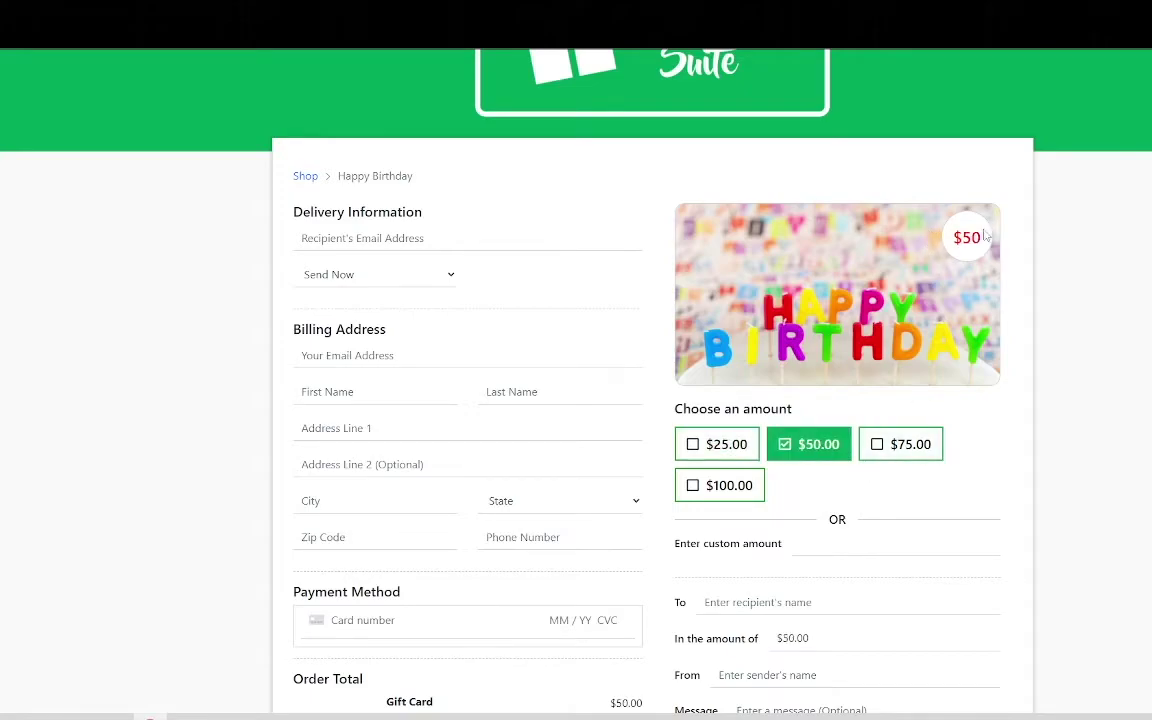
left_click(911, 451)
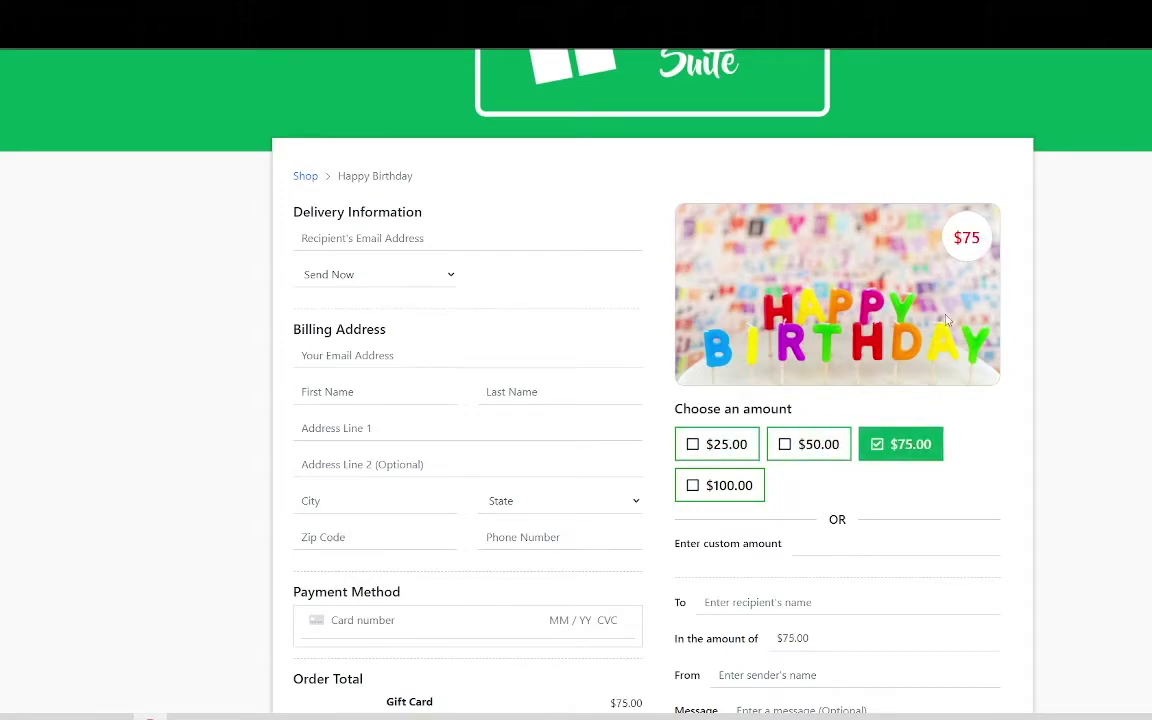
left_click(730, 490)
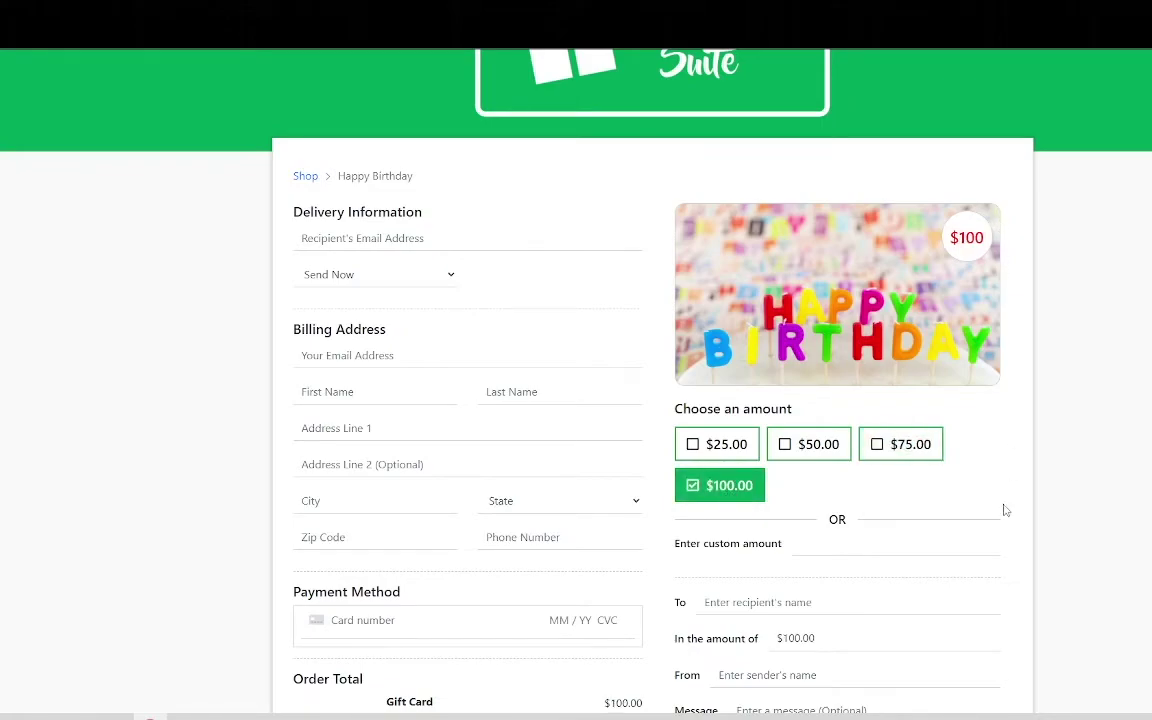
- Enter a custom amount of 30 so the card shows $30
left_click(825, 551)
type("30")
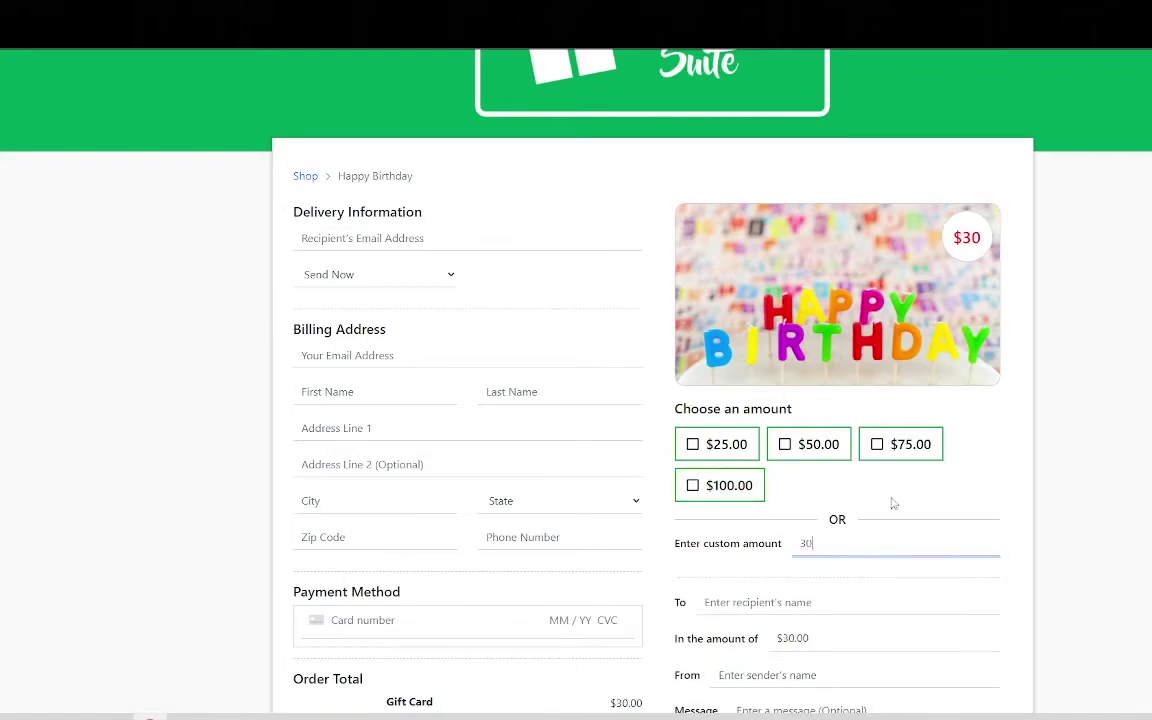
triple_click(966, 237)
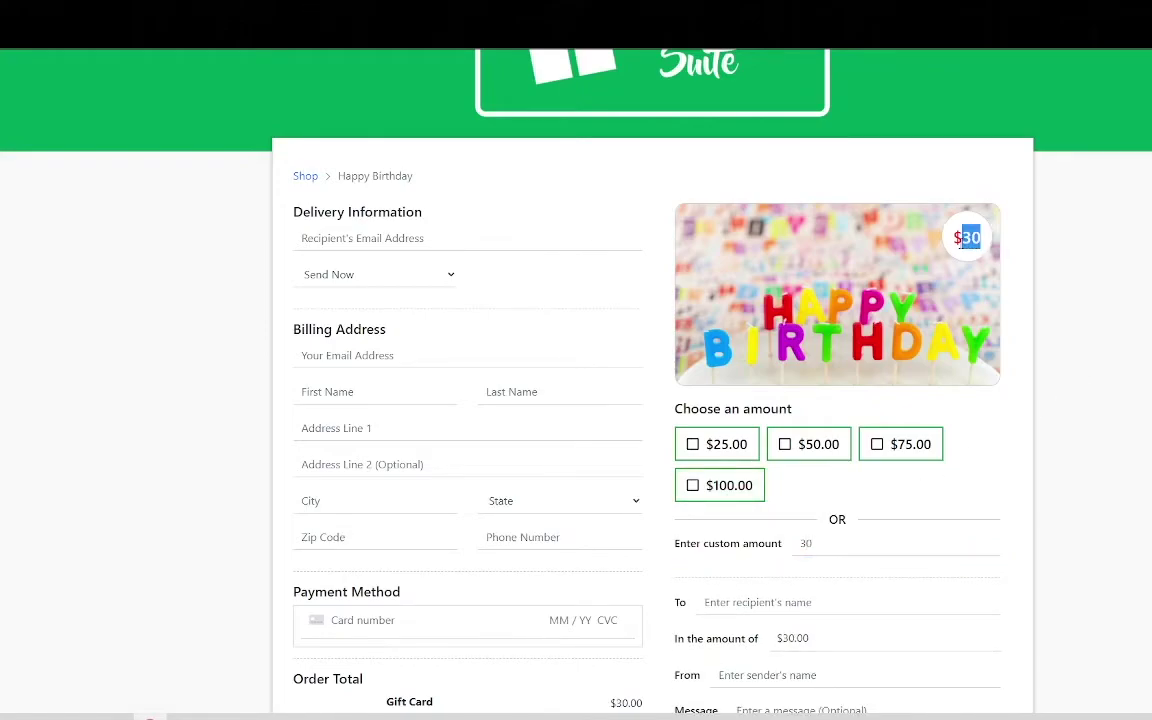
left_click(1081, 370)
- Scroll through the Happy Birthday checkout form to the Place Order button
scroll(538, 174, "down", 1)
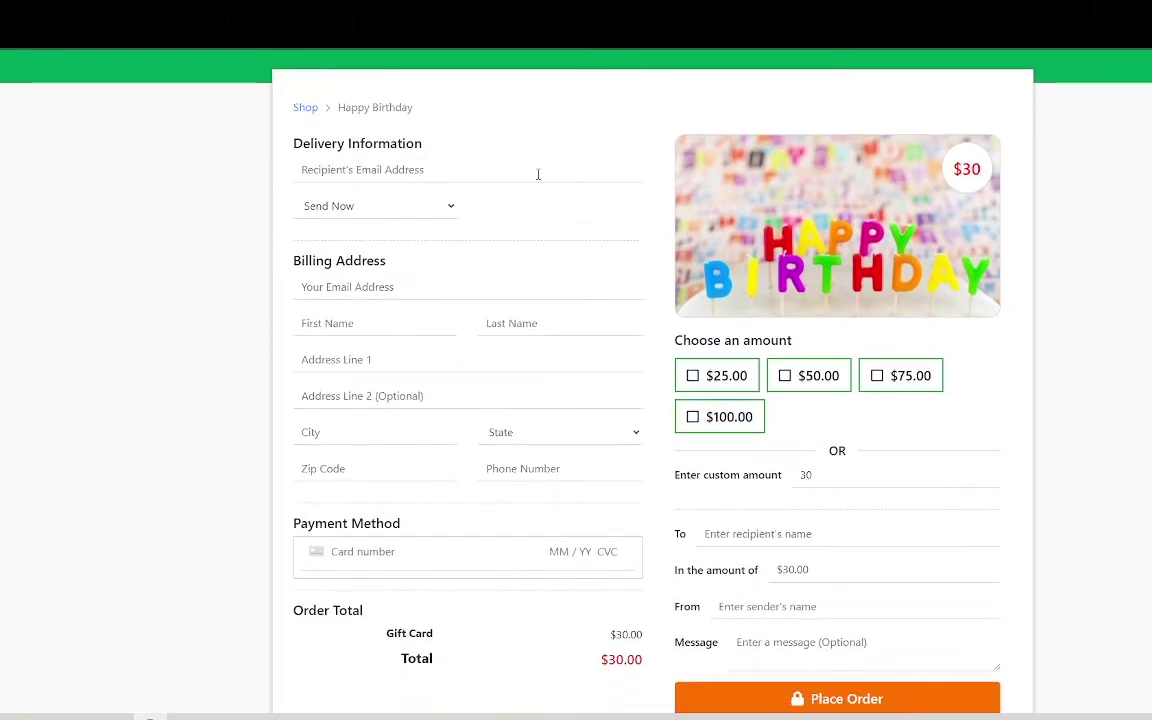
scroll(538, 174, "down", 3)
scroll(555, 298, "up", 2)
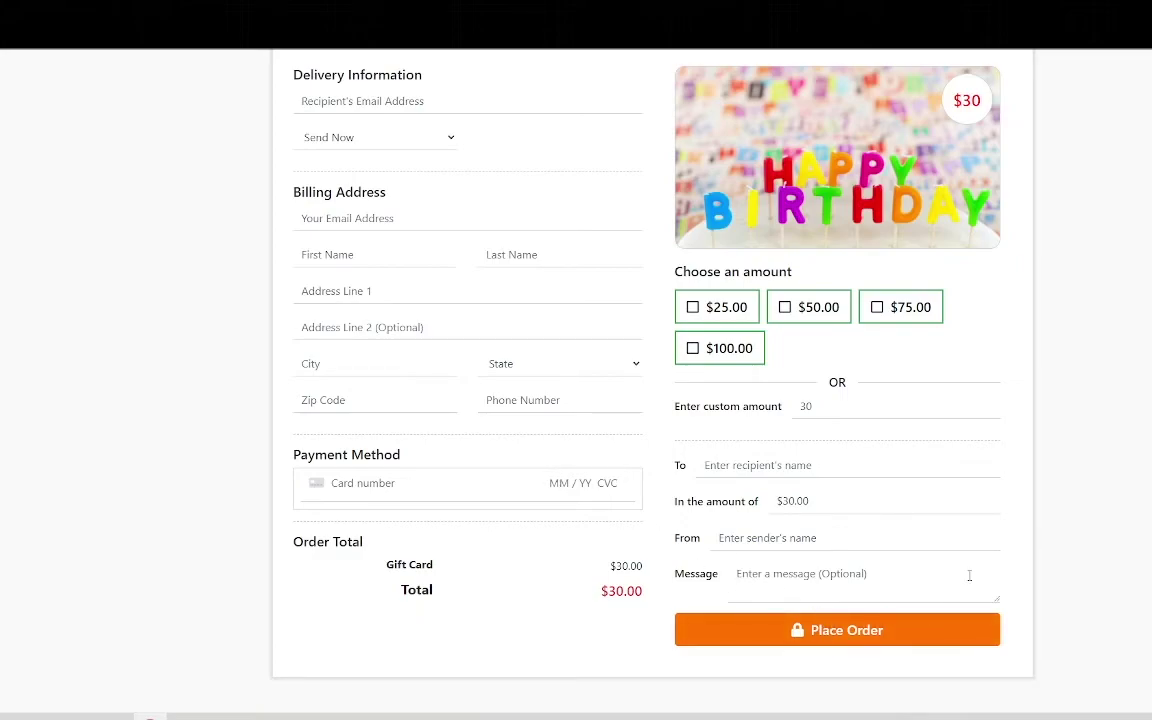
scroll(969, 575, "up", 3)
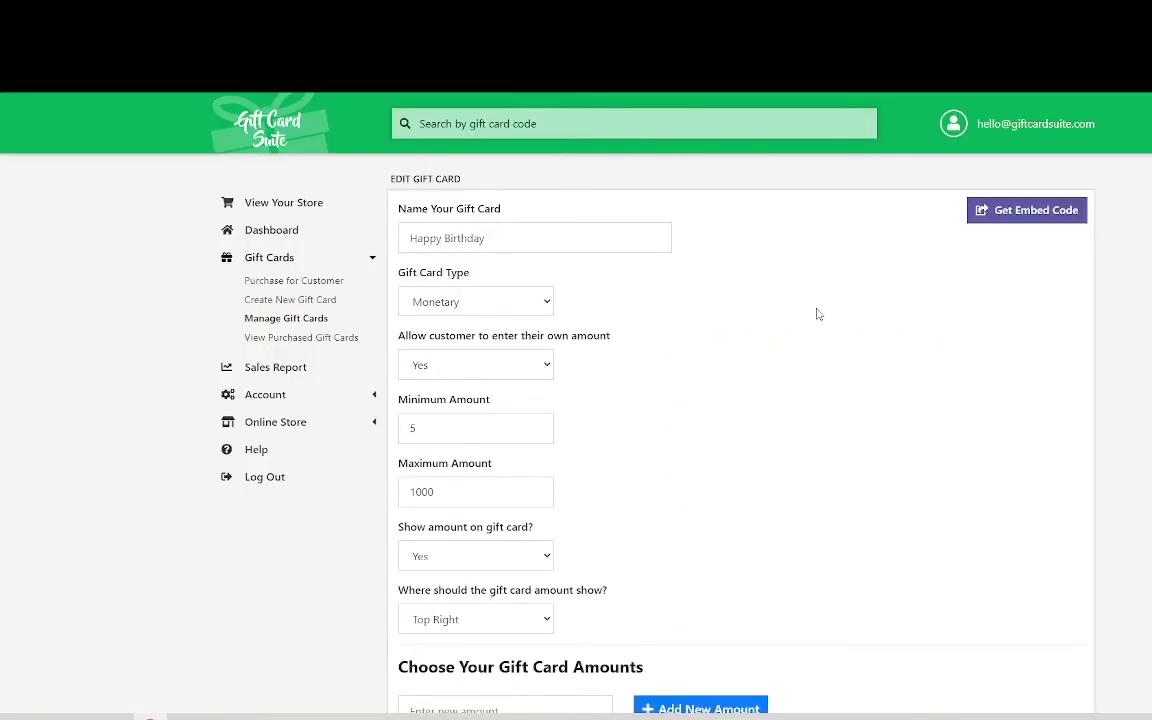
scroll(820, 318, "down", 11)
scroll(882, 323, "down", 5)
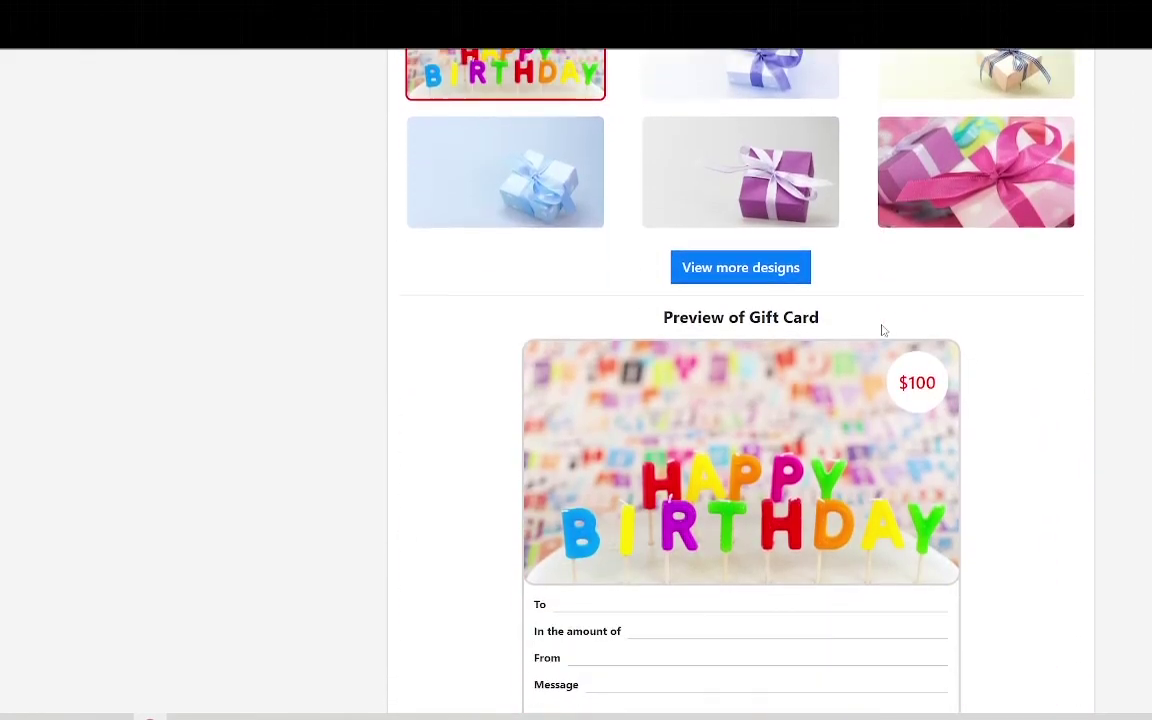